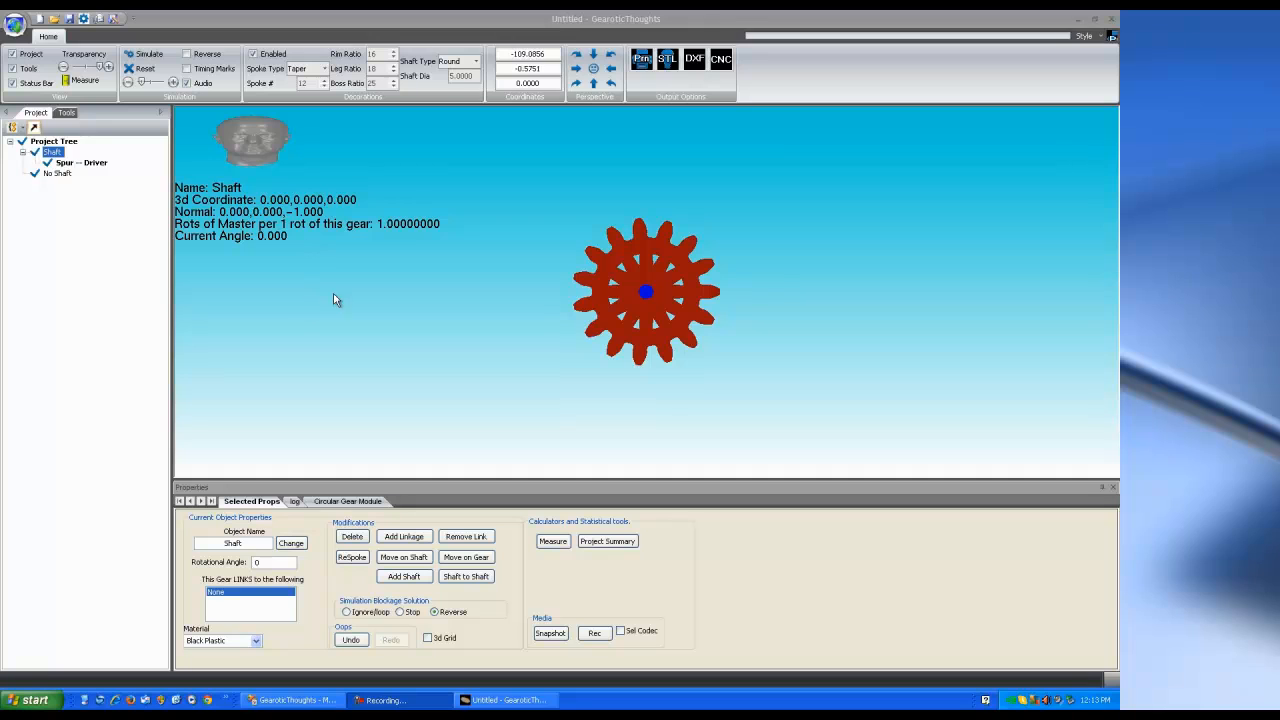
Inspect the spur gear, then show the Circular Gear Module previewing a 15-tooth wheel and 9-tooth pinion
click(660, 317)
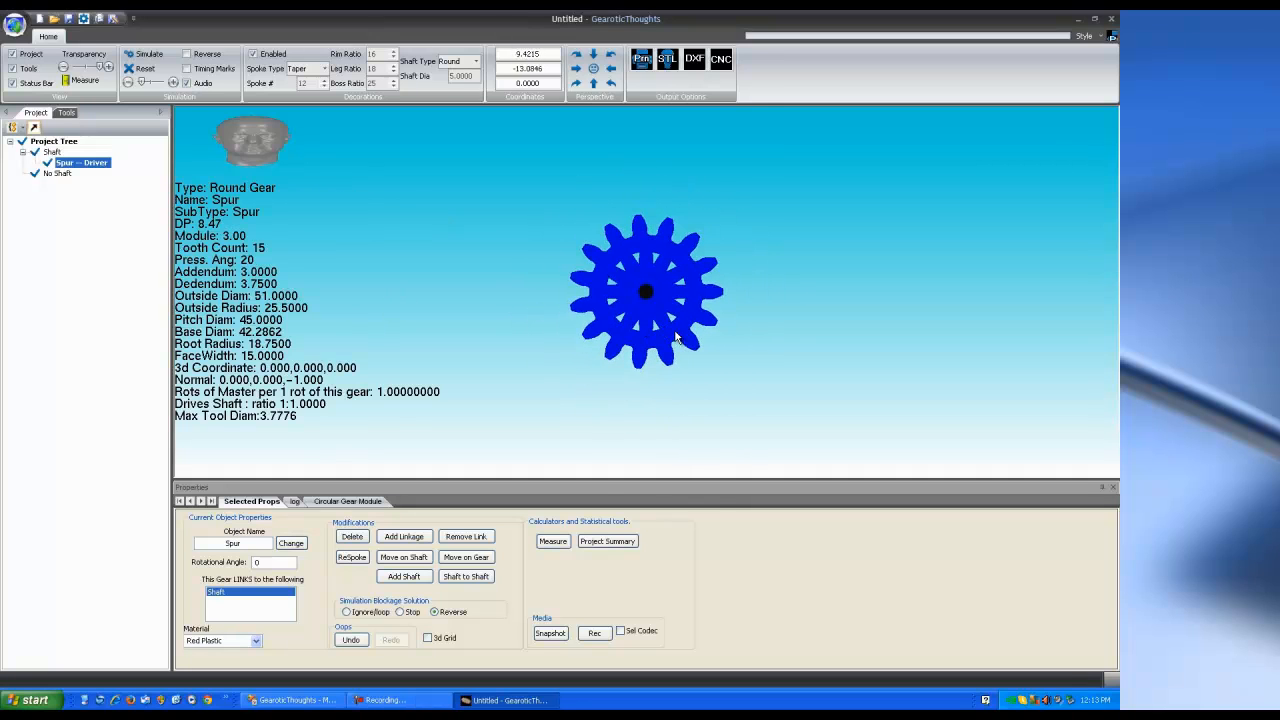
scroll(673, 333, up, 1)
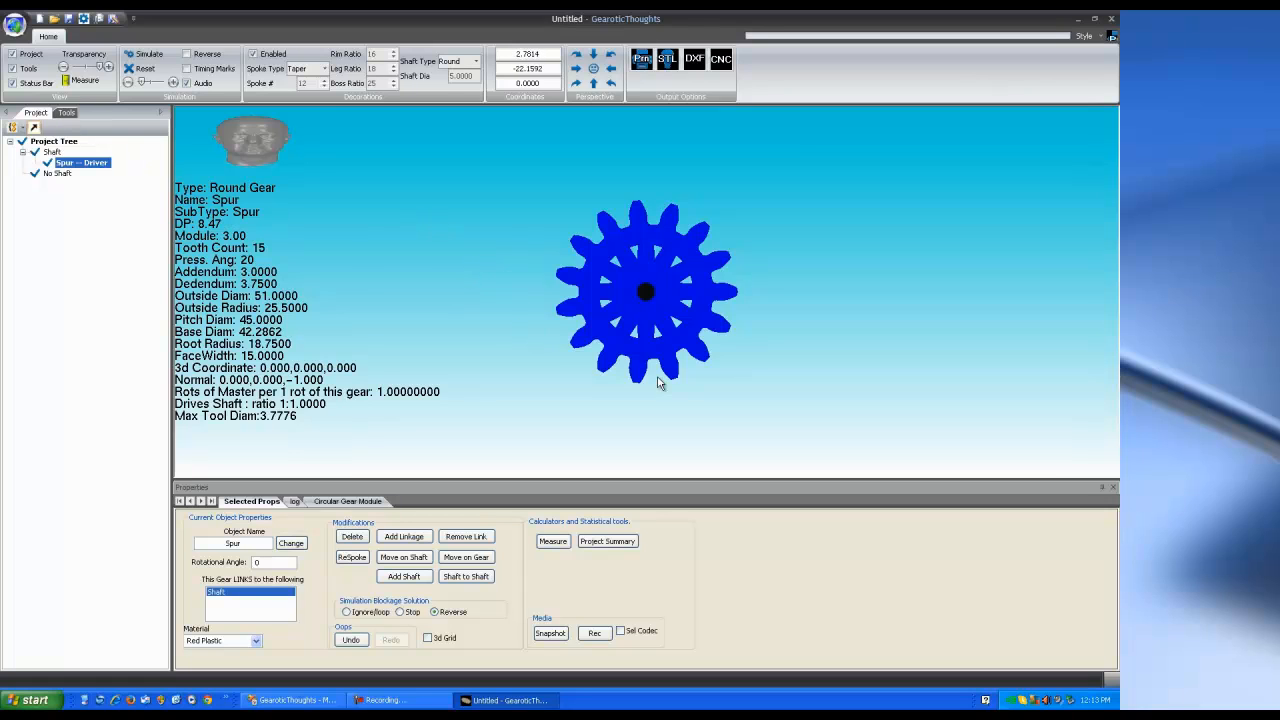
drag(644, 376, 681, 433)
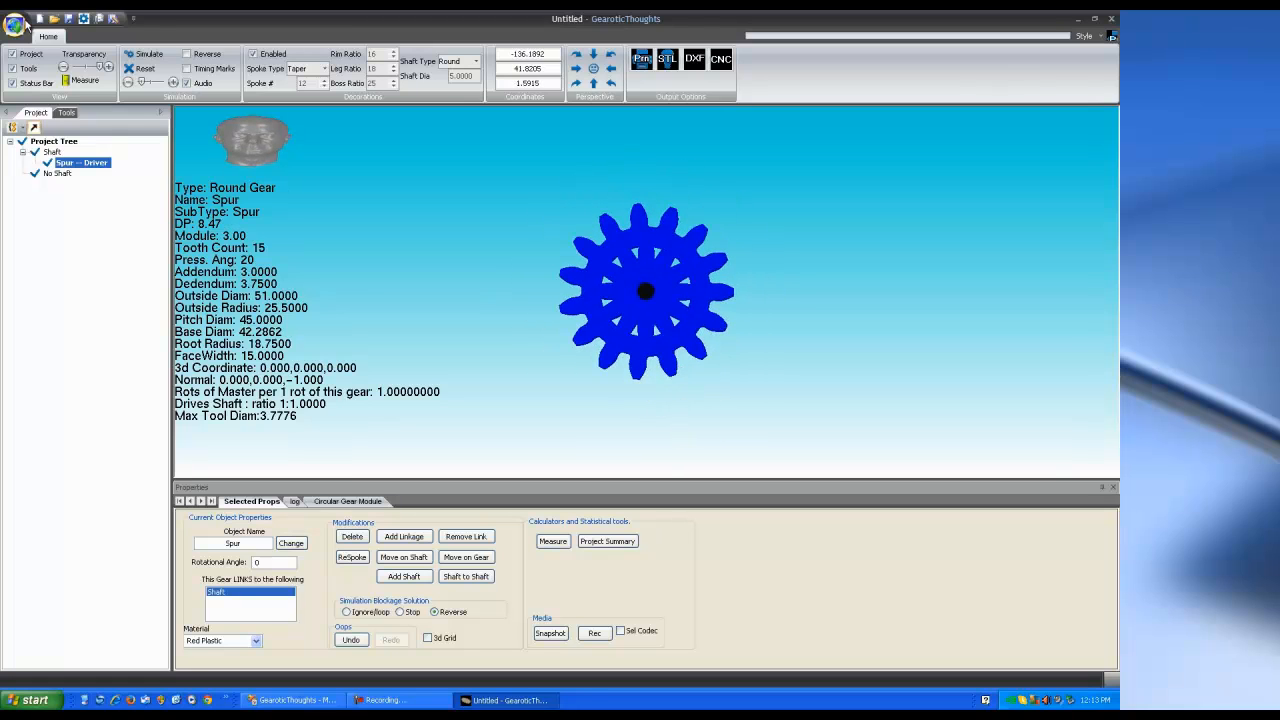
click(65, 113)
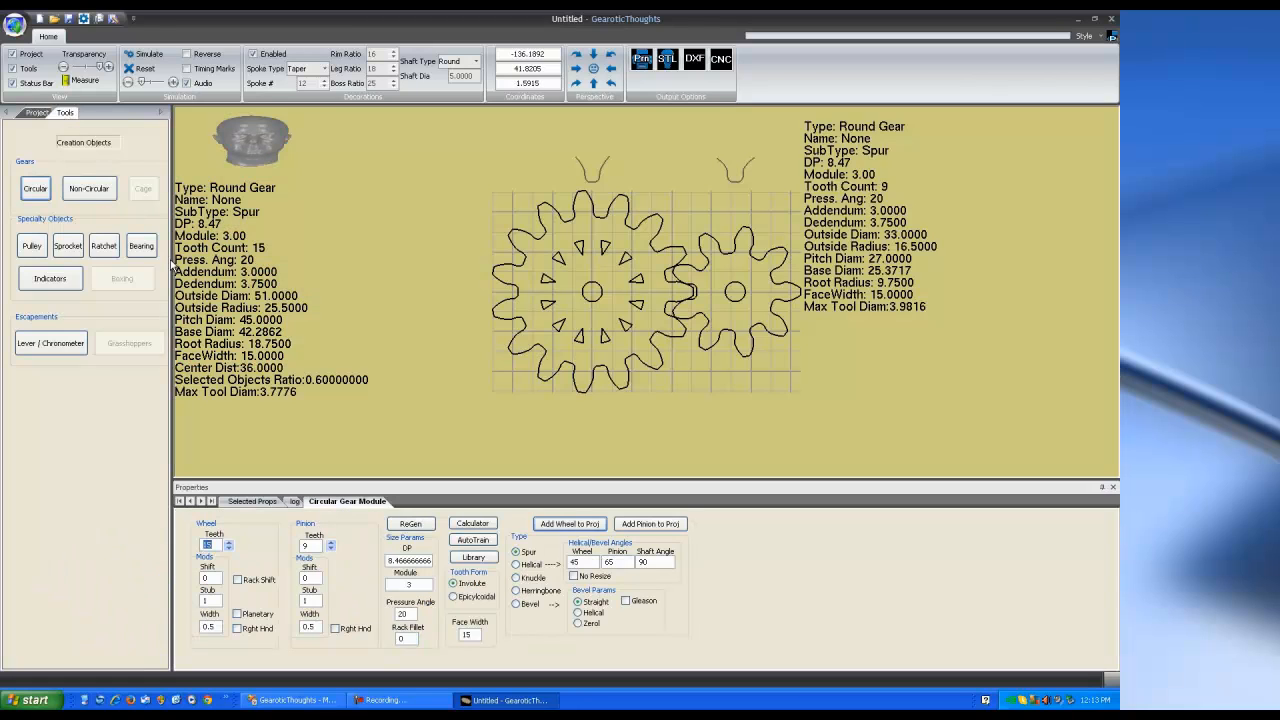
Design a 10-tooth, module 3 rack with a left joining tab and add it to the project
click(95, 194)
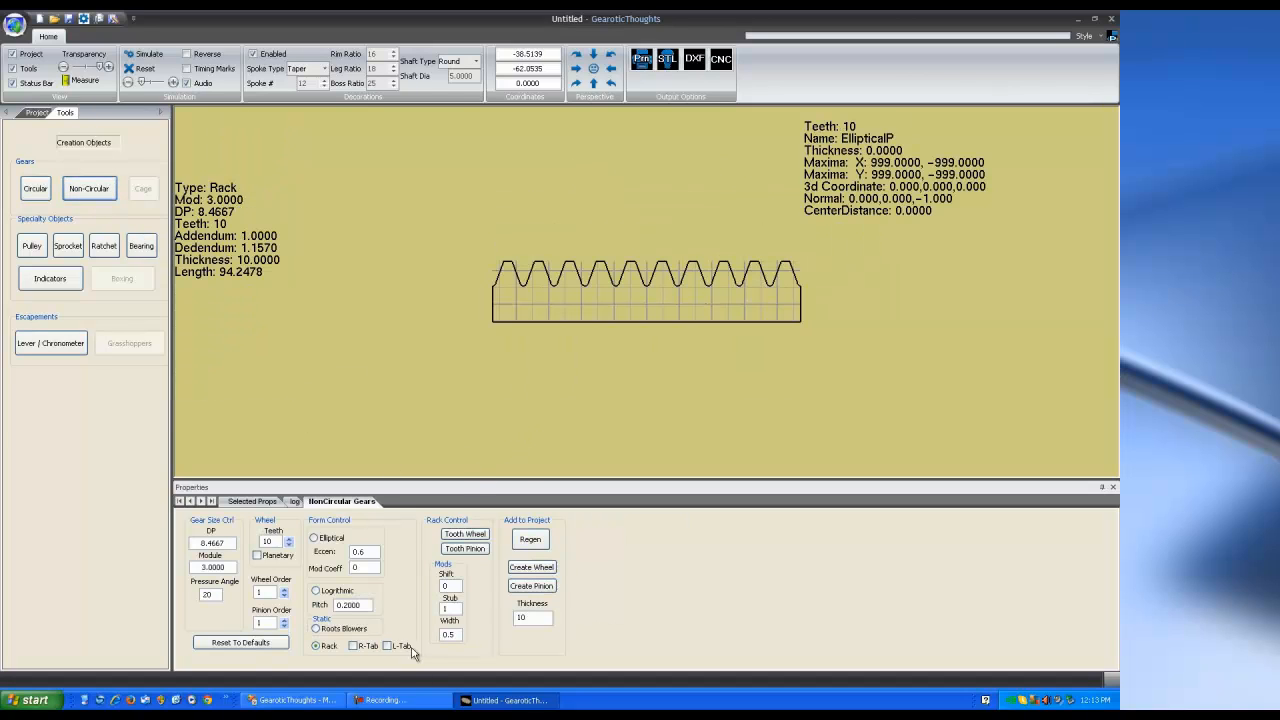
click(316, 592)
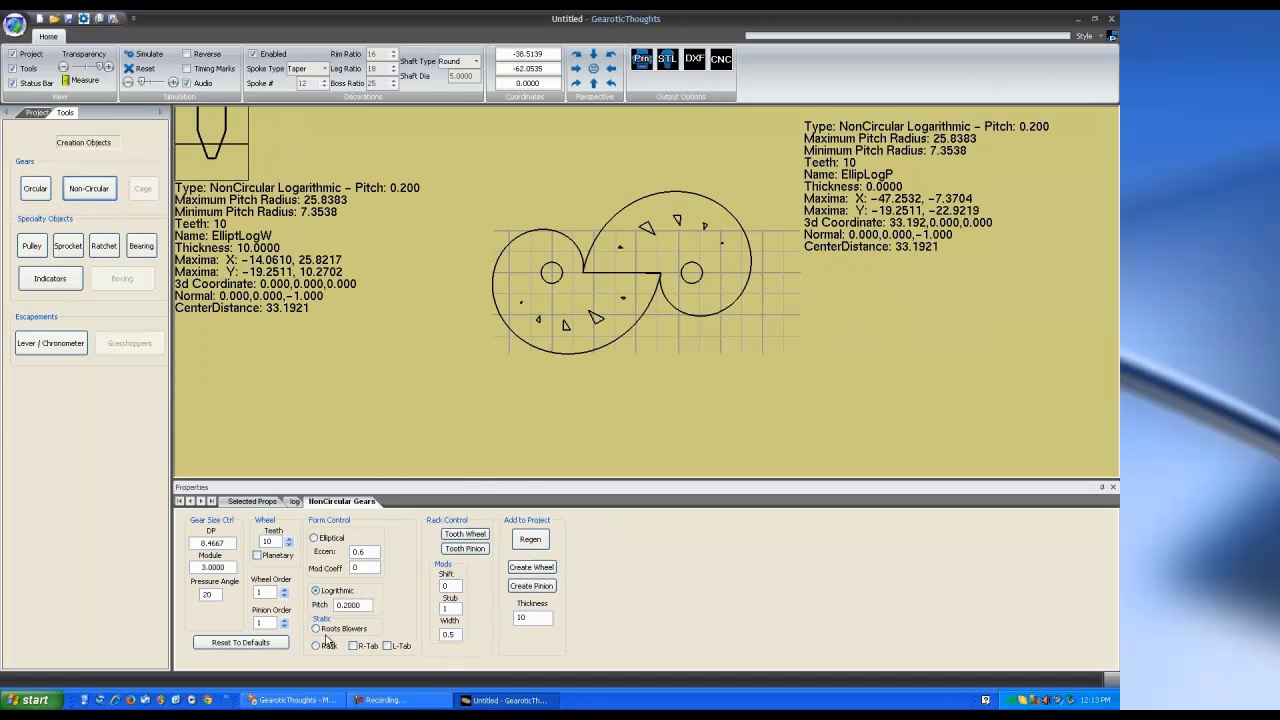
click(317, 630)
click(317, 646)
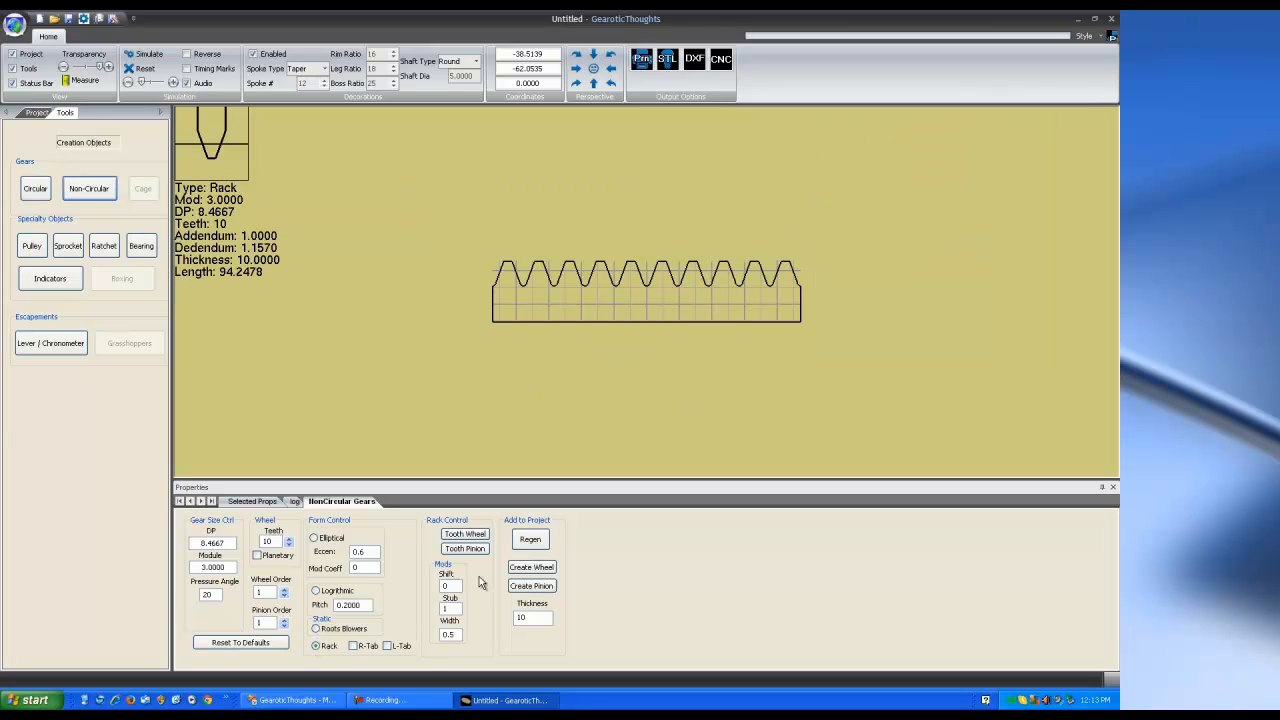
click(388, 646)
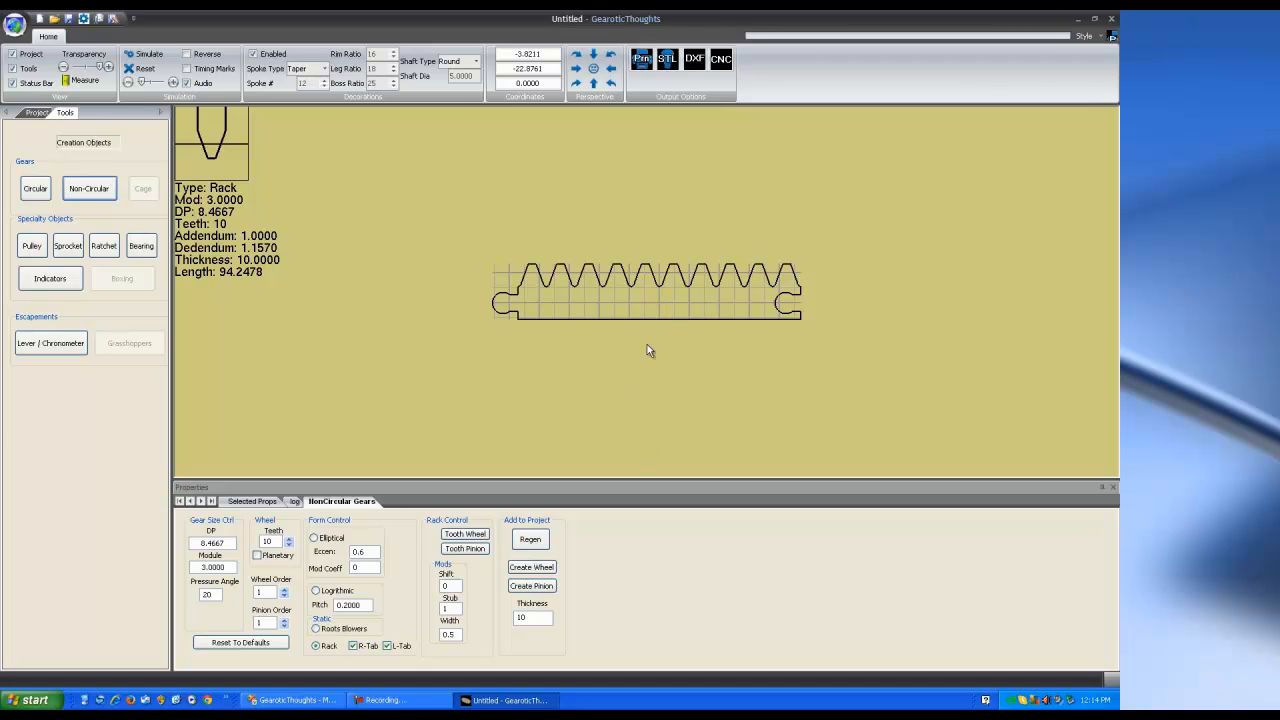
click(538, 588)
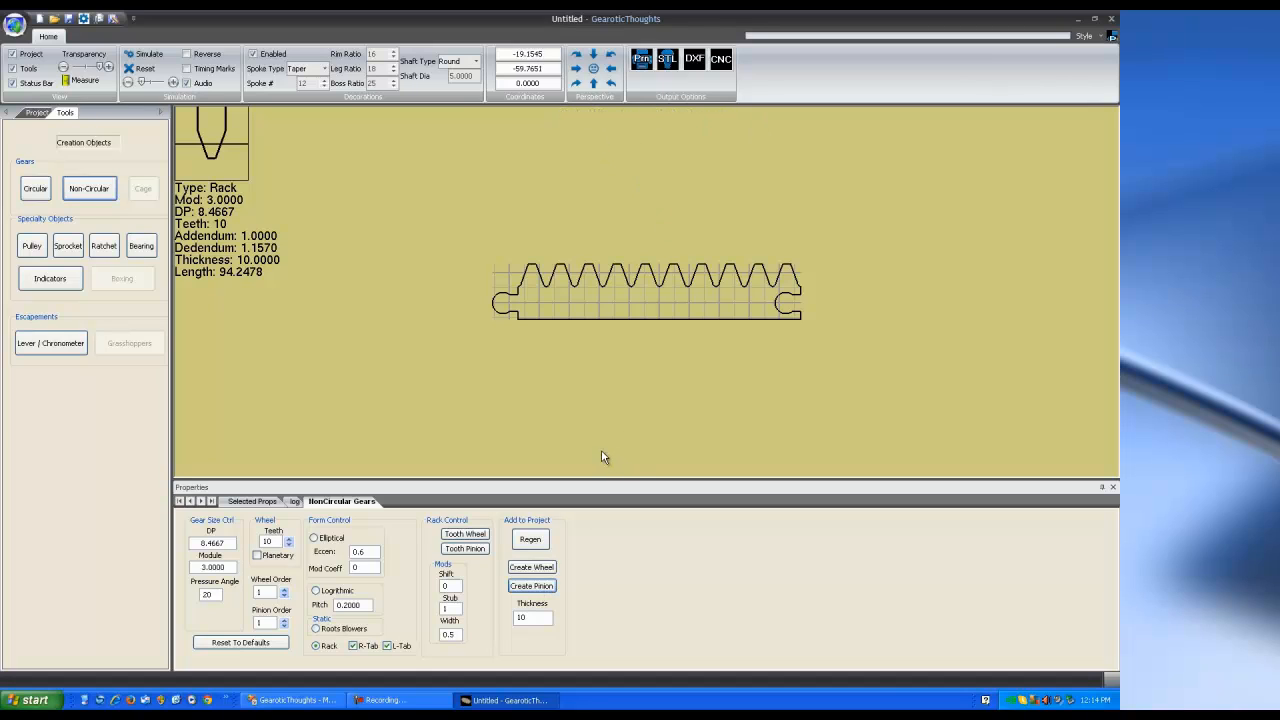
click(537, 570)
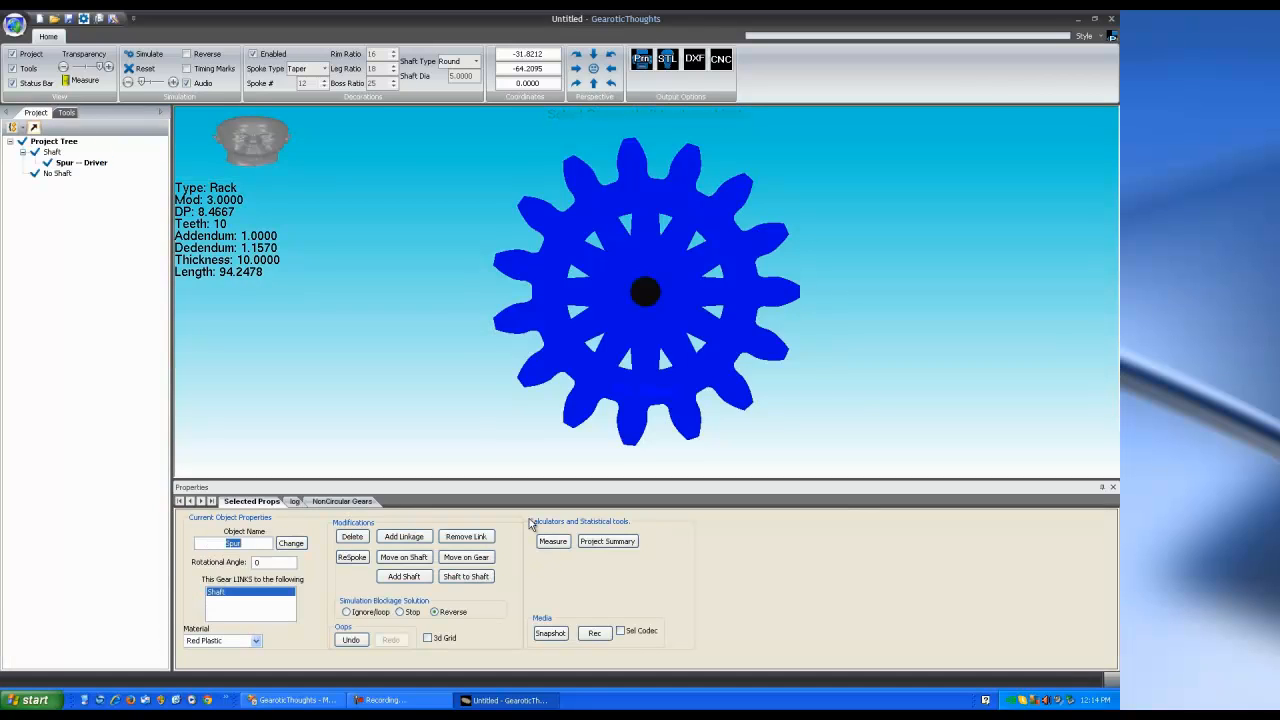
Place the rack so it meshes at an angle with the lower right of the 15-tooth gear
click(643, 197)
scroll(714, 299, down, 3)
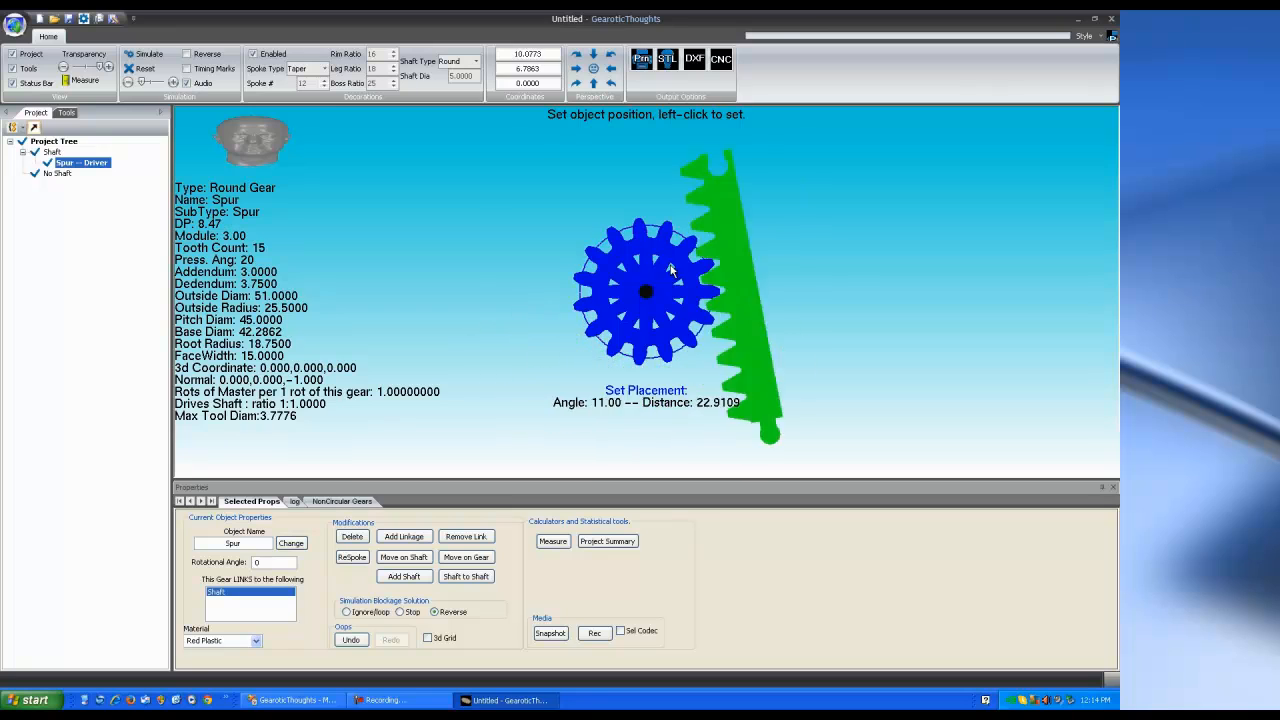
click(689, 375)
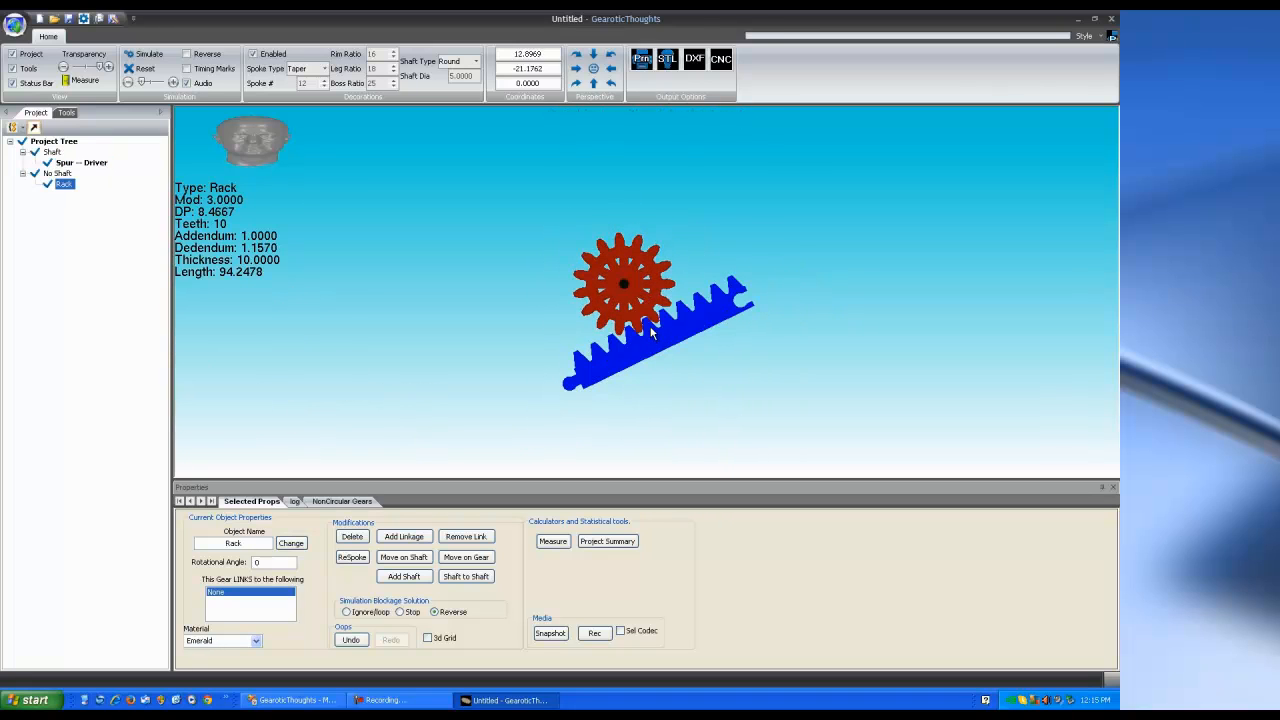
Start the motion simulation and try Ignore/loop and Stop as the blockage solution
click(146, 54)
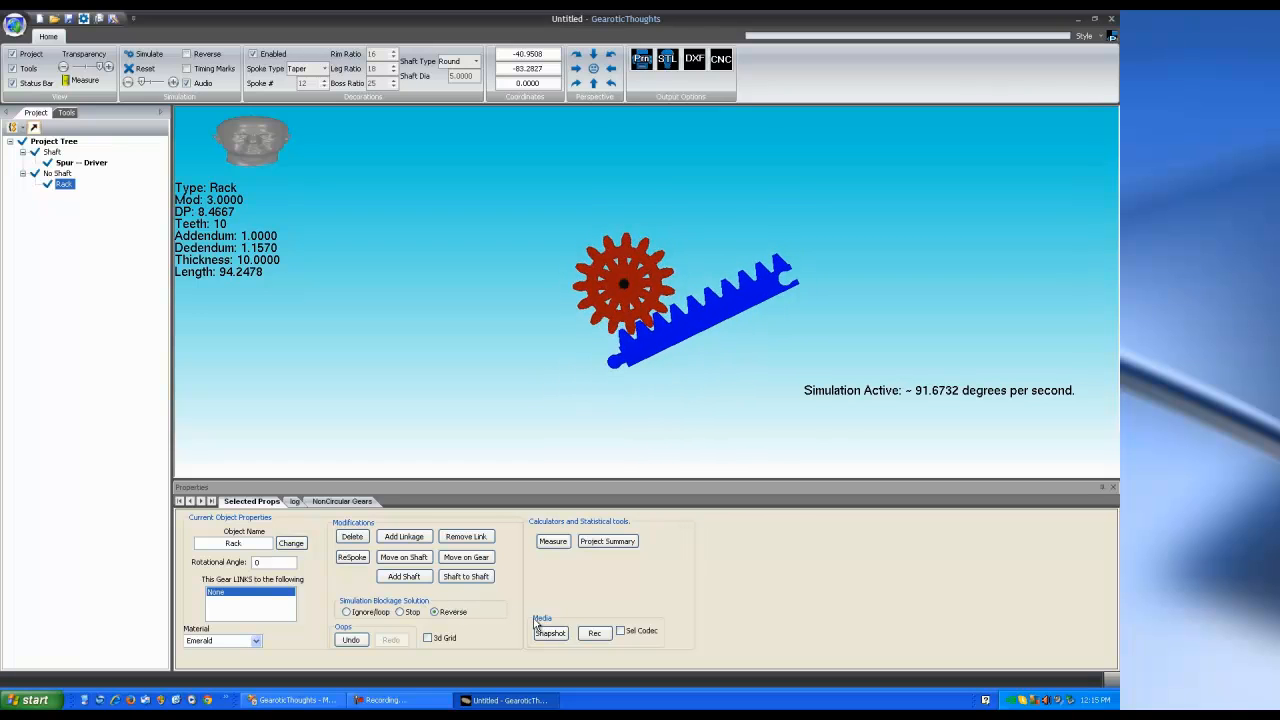
click(346, 612)
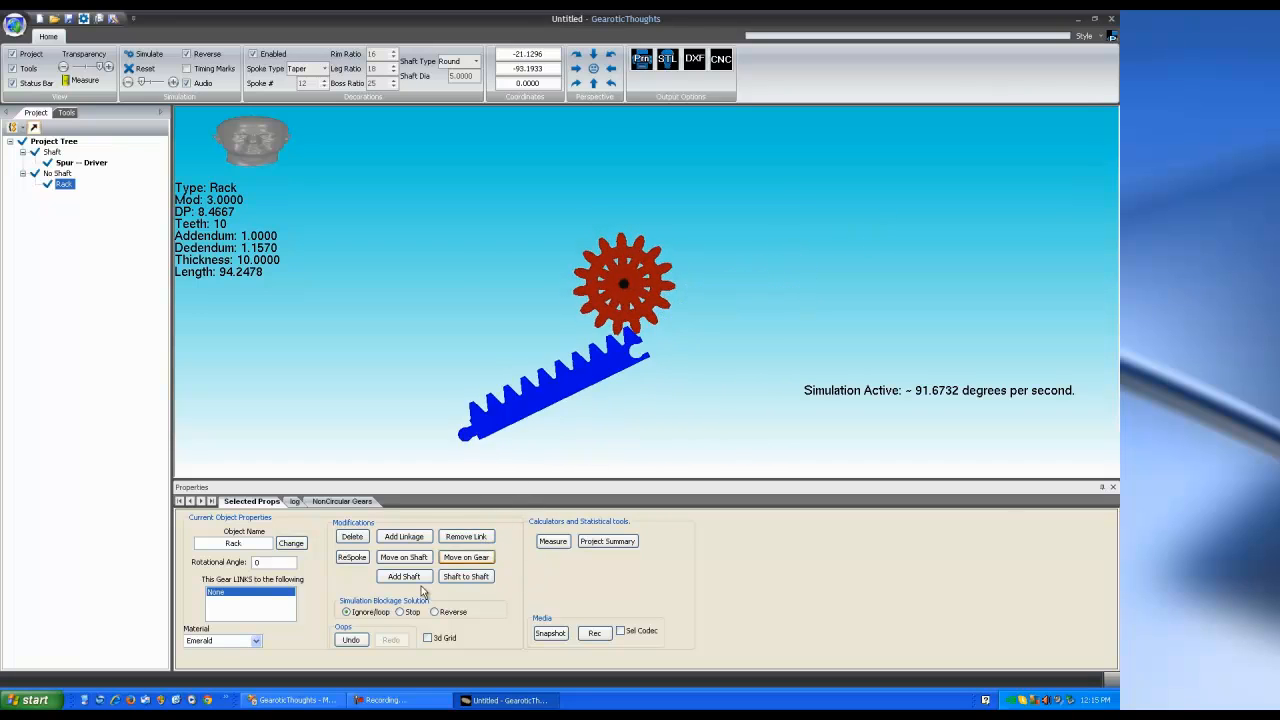
click(400, 611)
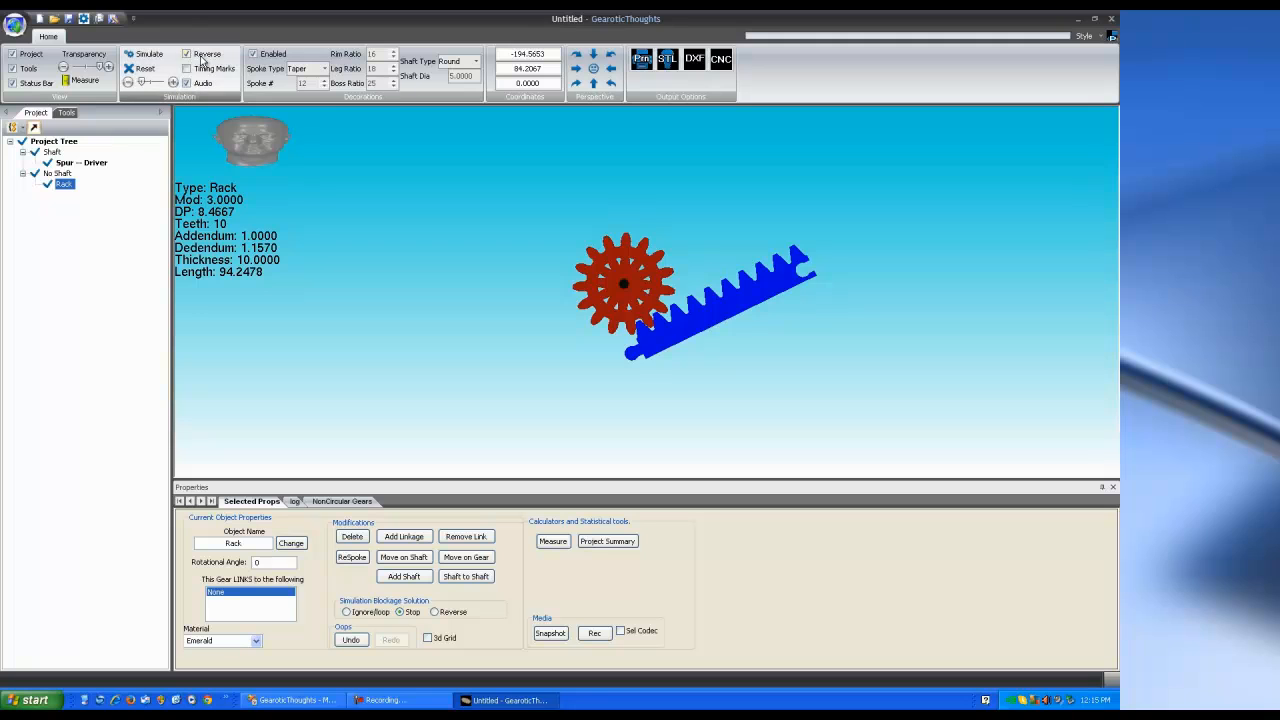
Set blockage handling to Reverse, rerun the simulation, and go back to the rack designer
click(148, 56)
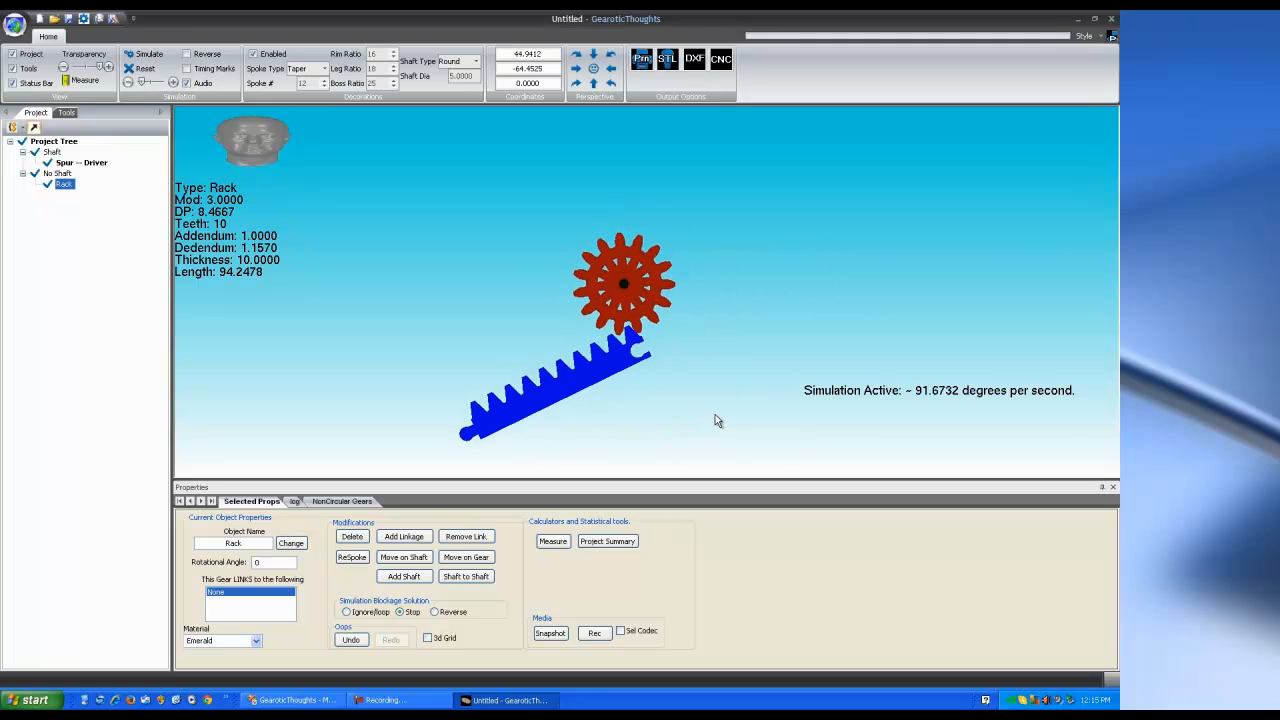
click(435, 613)
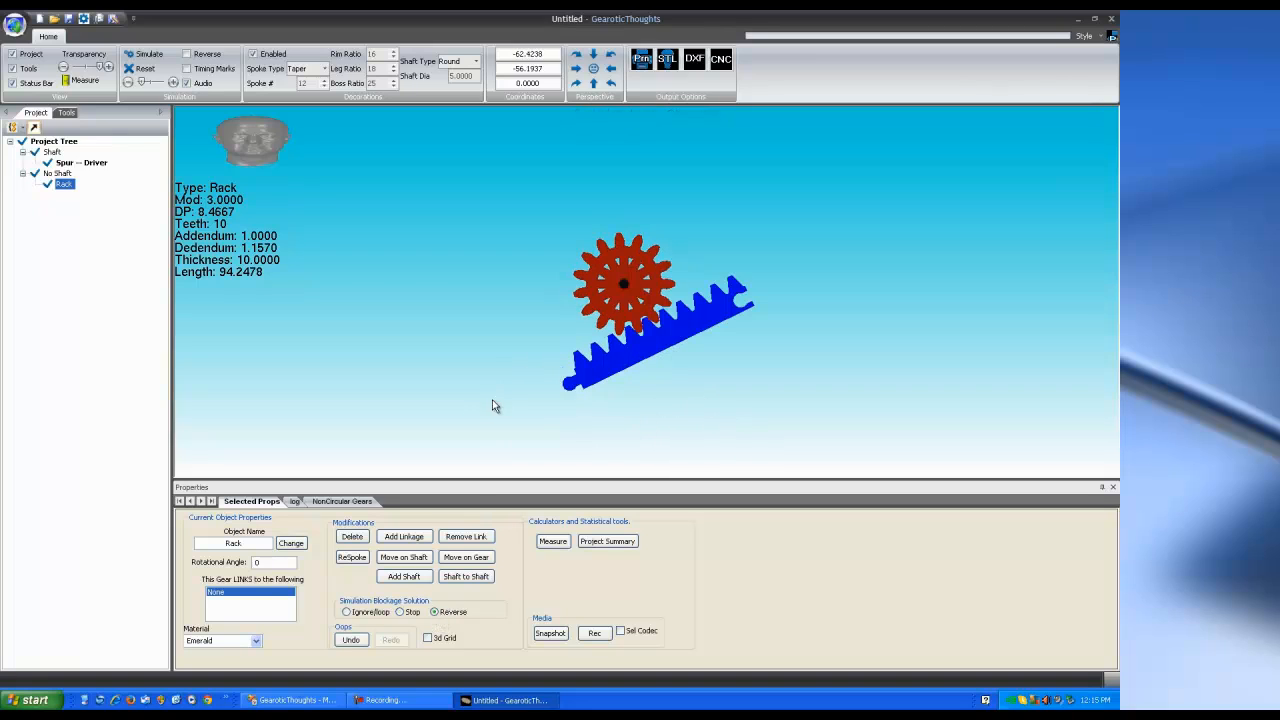
click(148, 55)
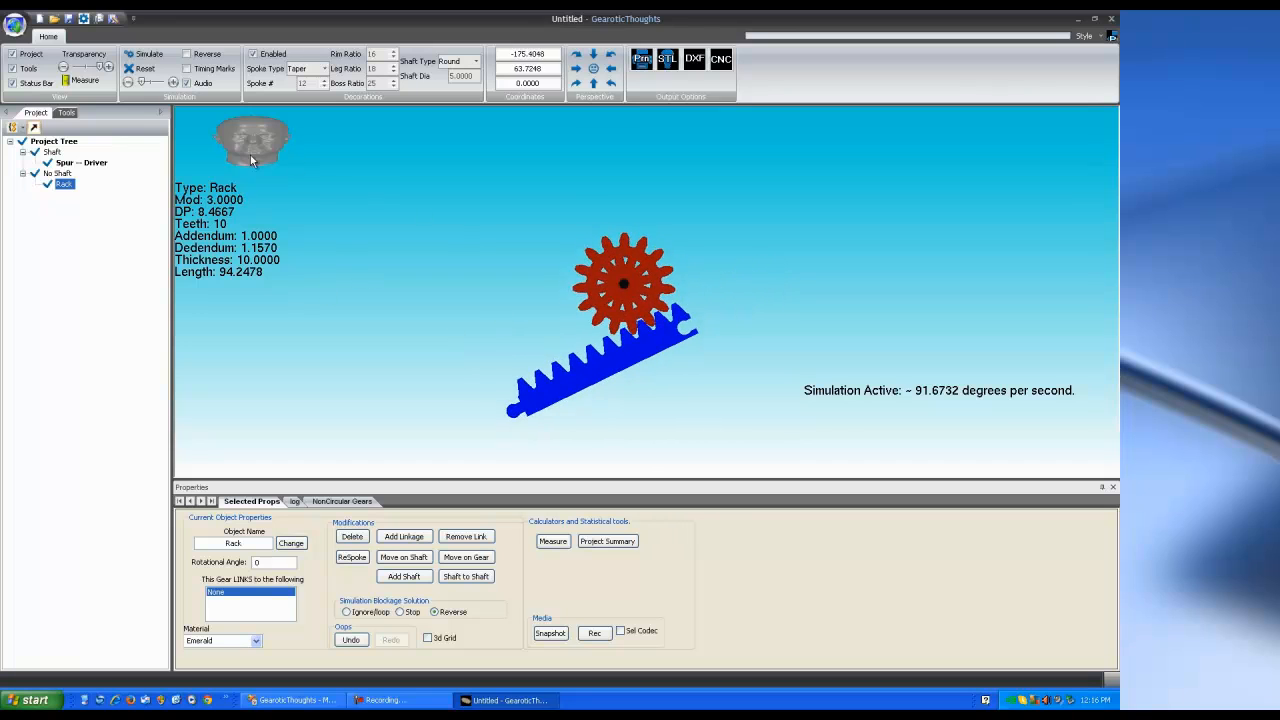
click(66, 115)
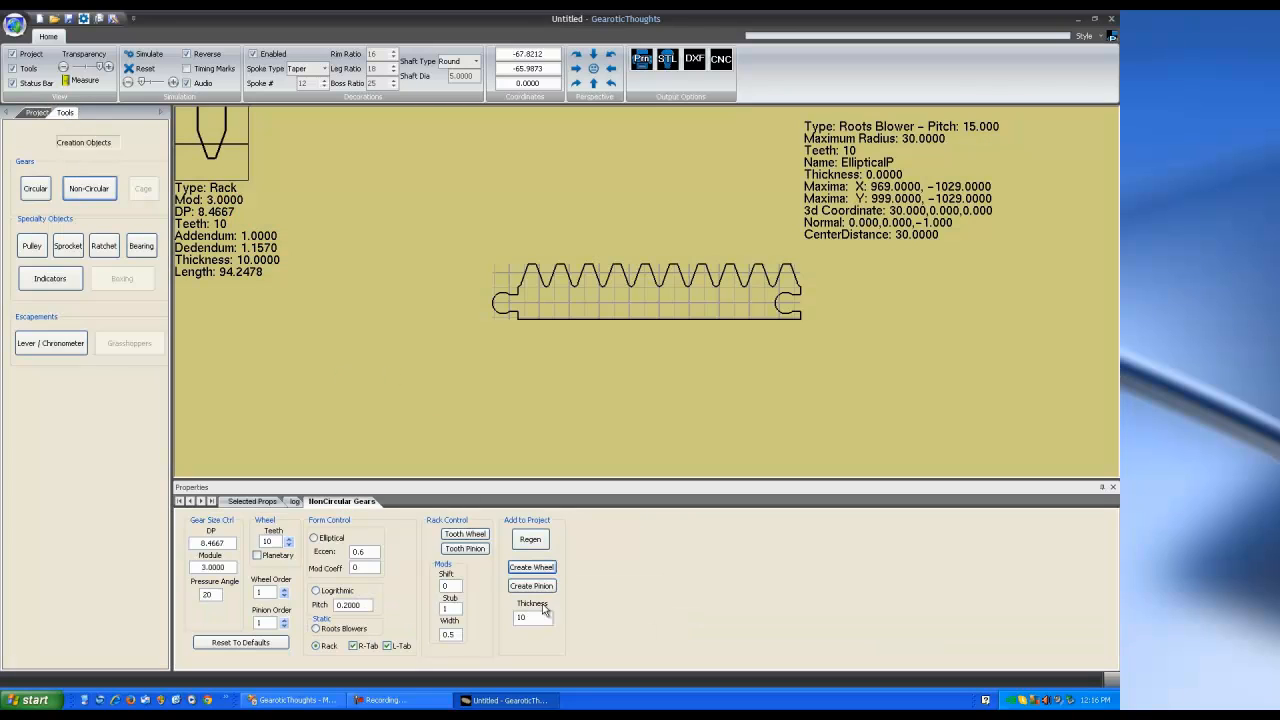
Add a second 10-tooth rack, Rack-1, joined end-to-end at the first rack's upper end
click(540, 569)
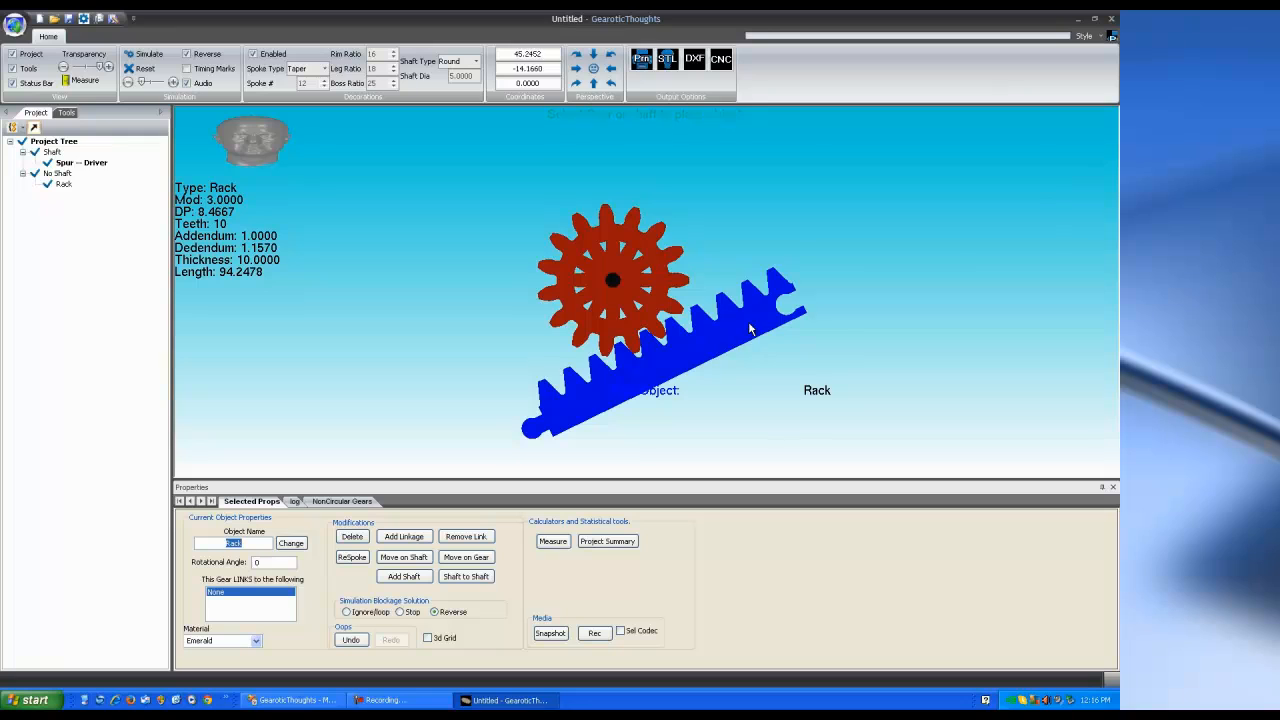
click(750, 328)
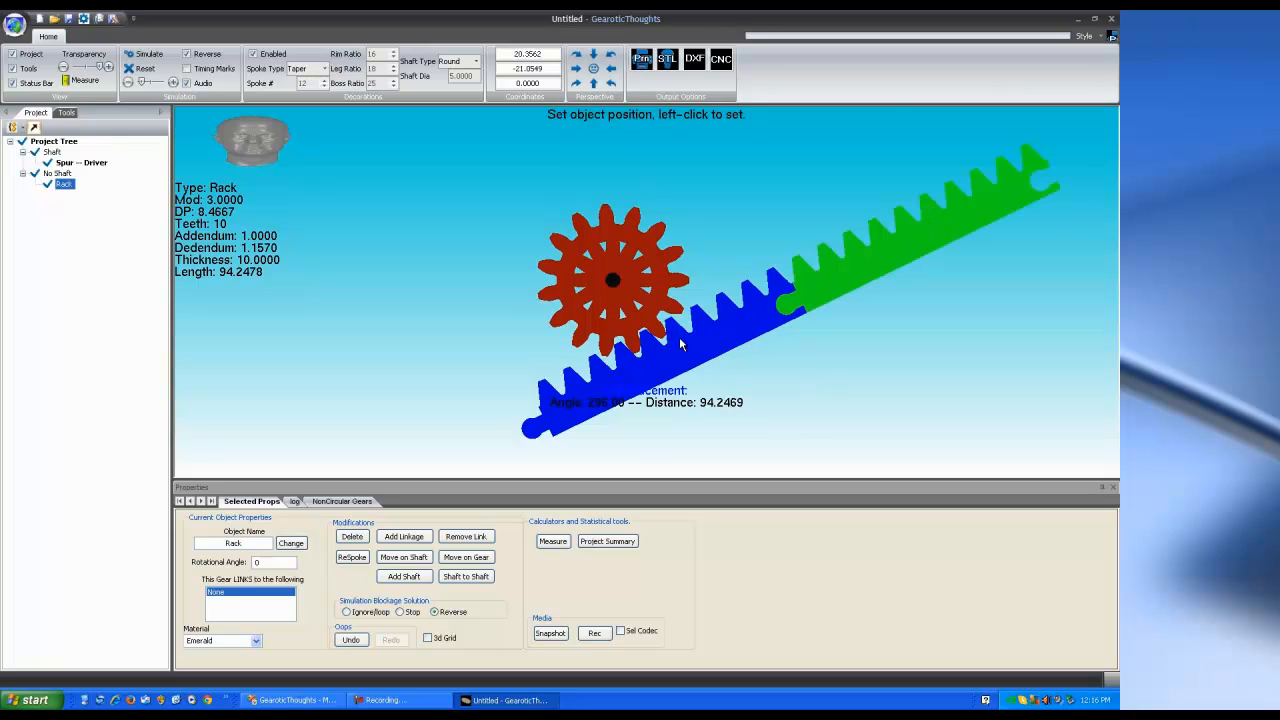
scroll(688, 366, down, 3)
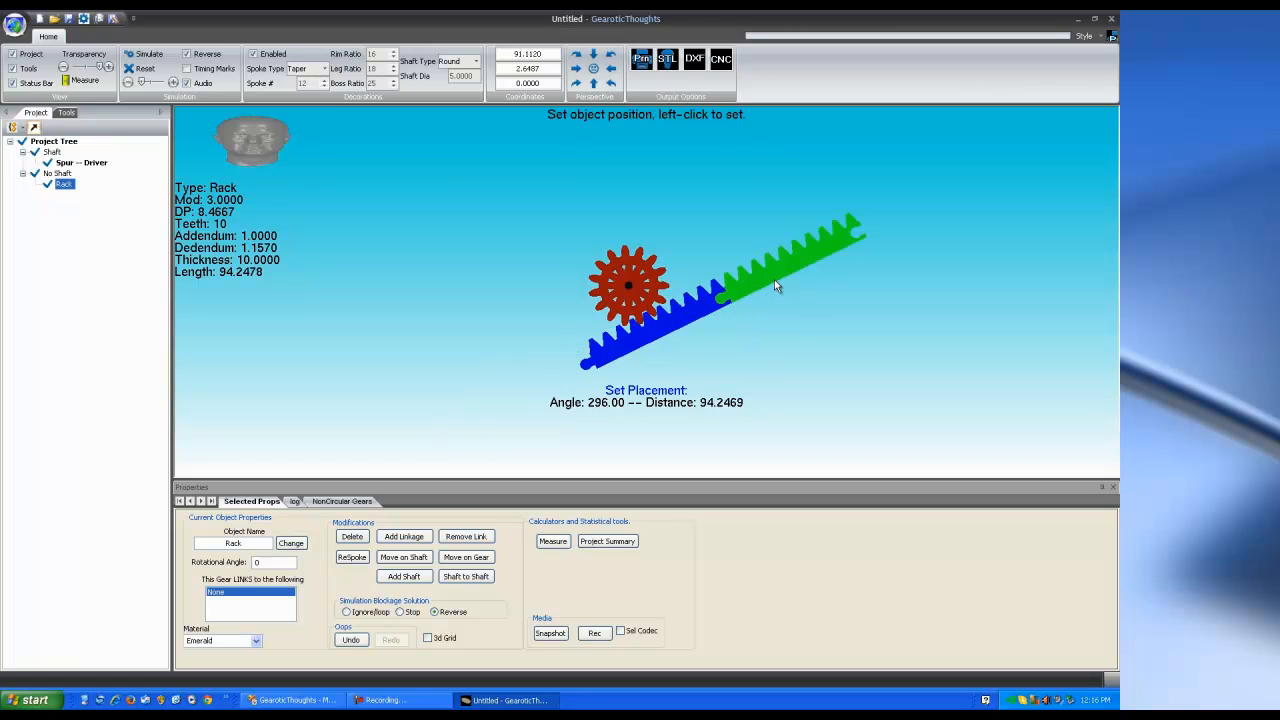
click(774, 279)
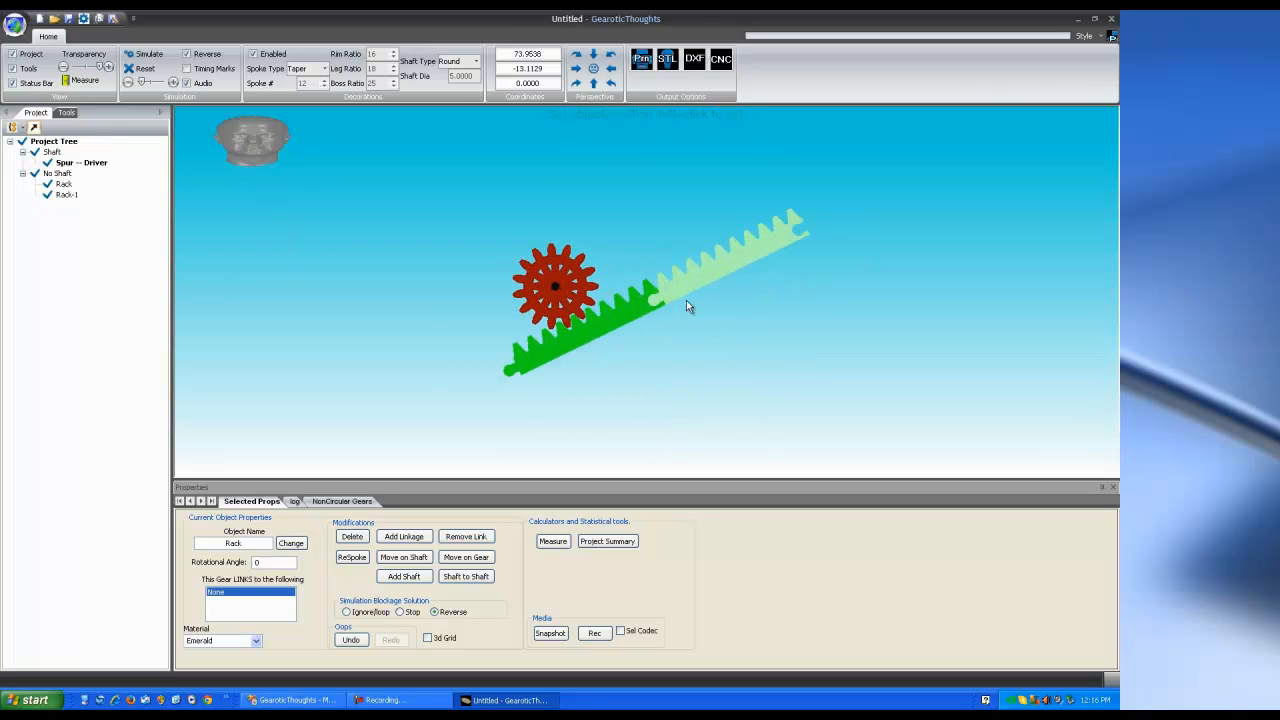
click(713, 287)
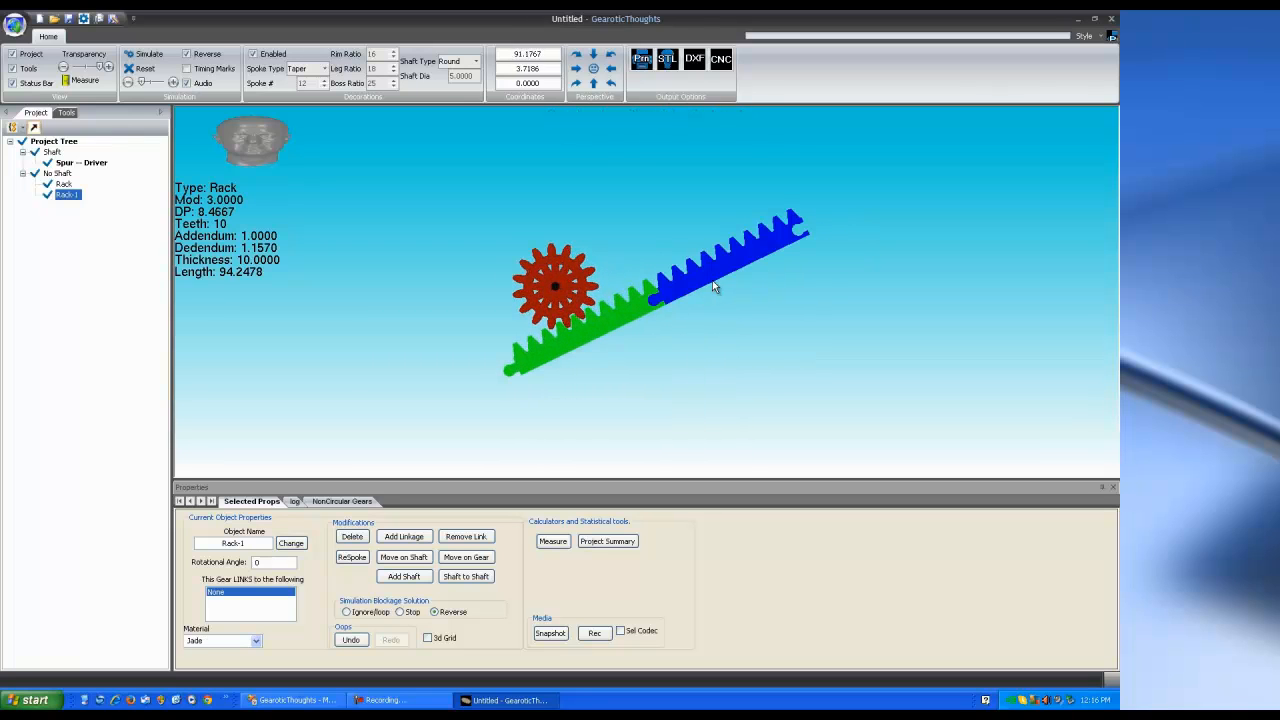
Run and then stop the simulation to test the joined racks
click(157, 58)
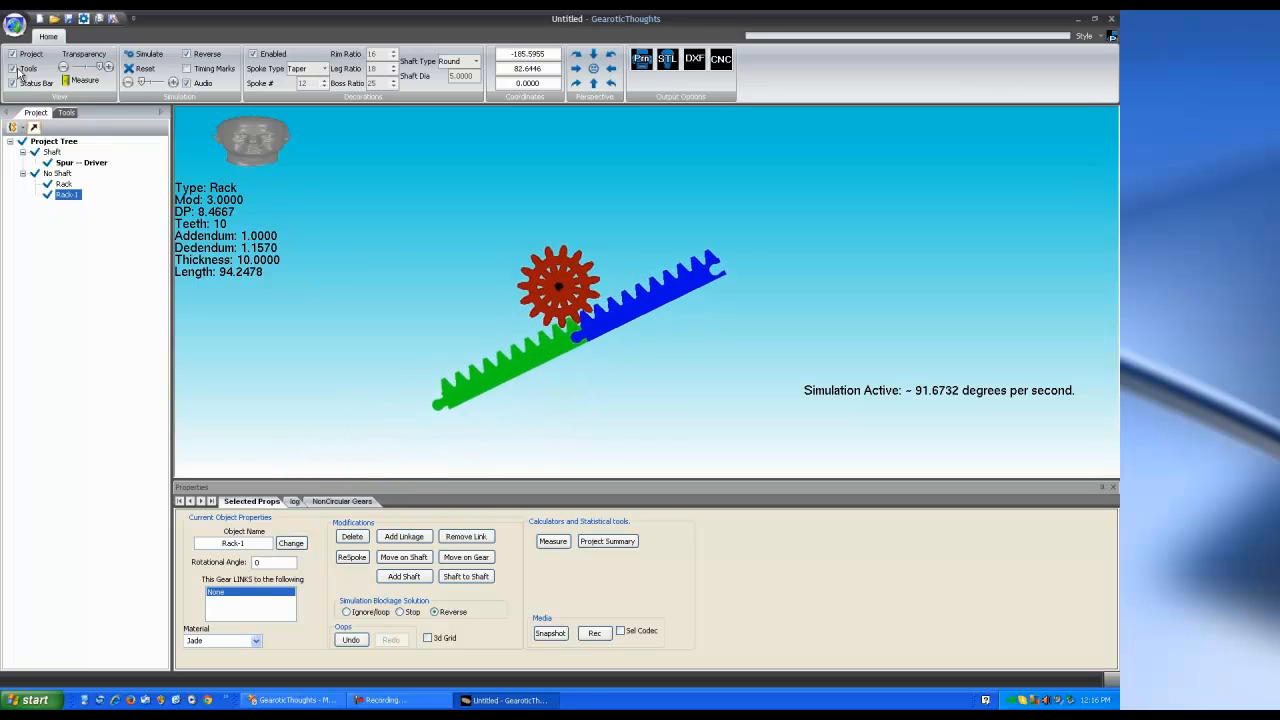
click(146, 55)
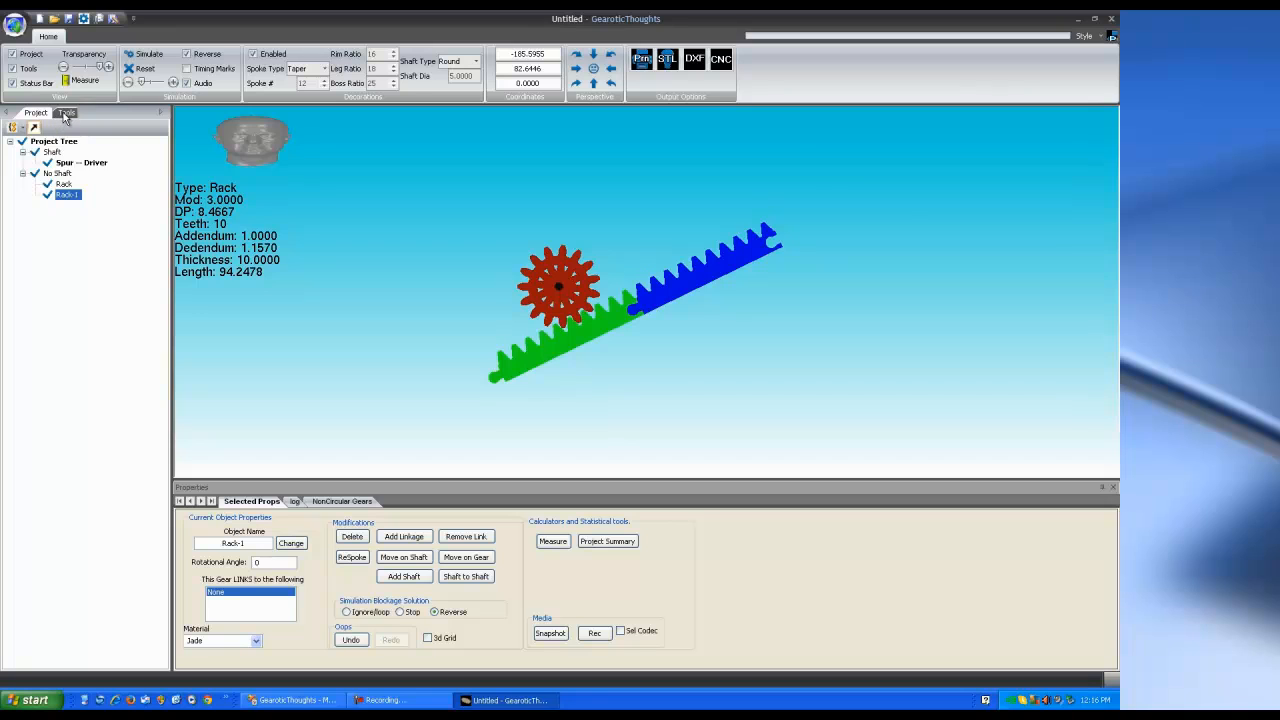
click(65, 113)
Mount the 9-tooth pinion Spur-1 meshed on the upper rack and start the simulation
click(35, 190)
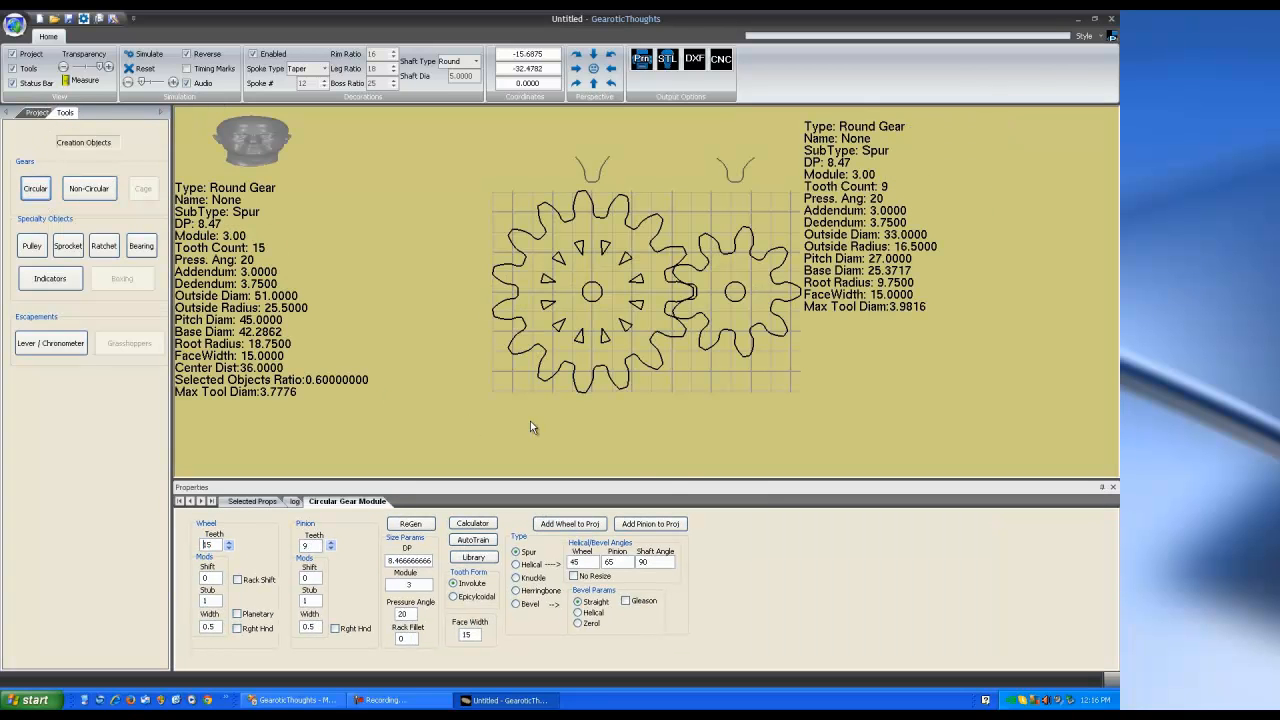
click(648, 526)
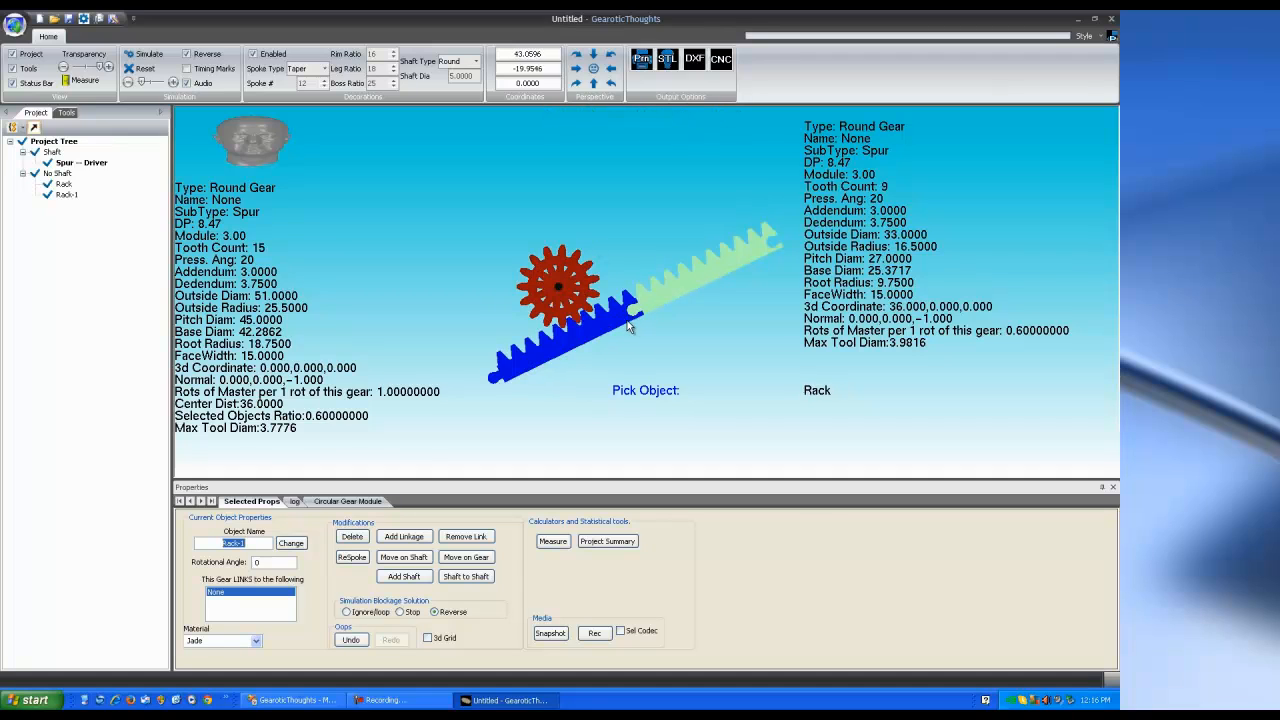
click(712, 272)
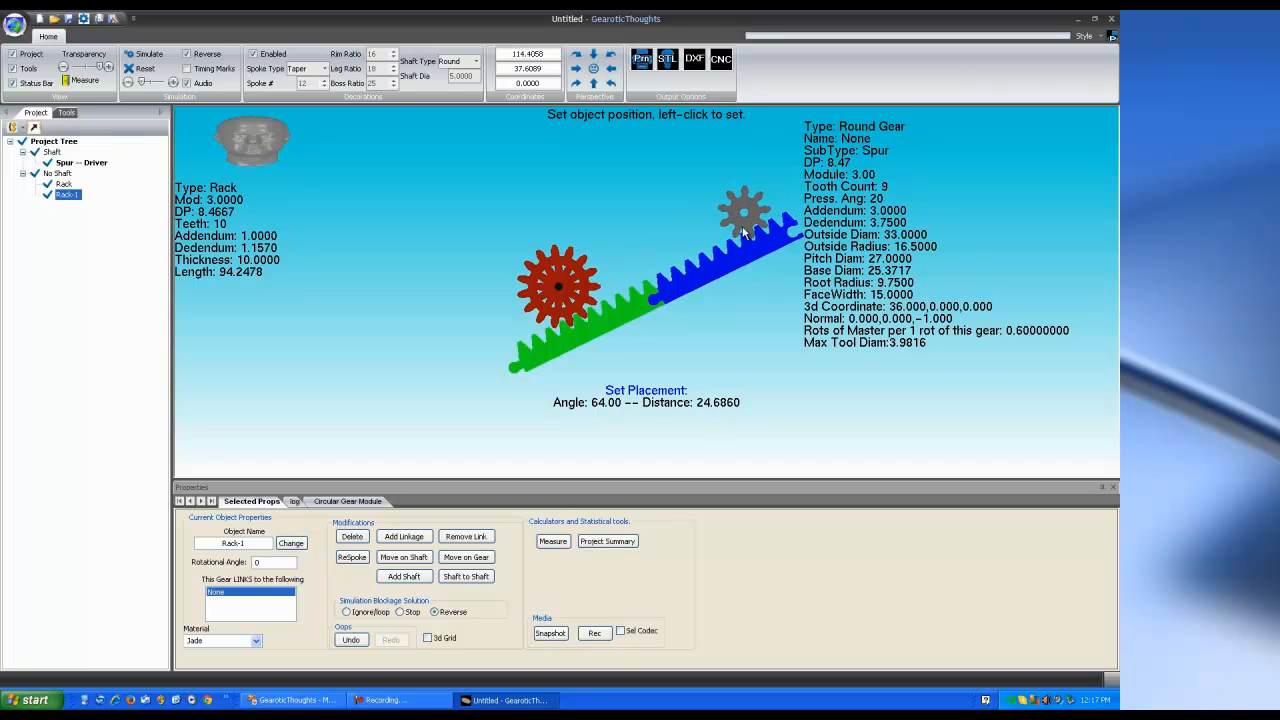
click(694, 250)
drag(692, 296, 619, 290)
click(148, 54)
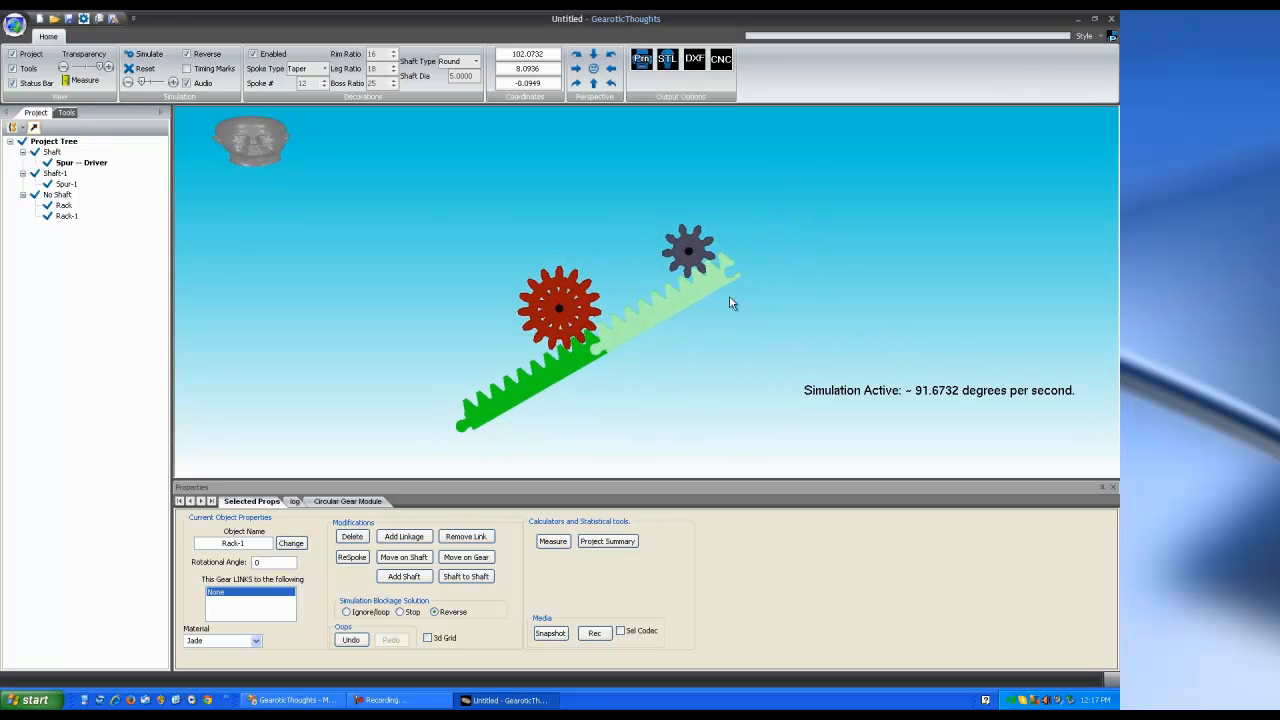
Inspect the running assembly from several angles and select the lower rack
drag(737, 323, 676, 325)
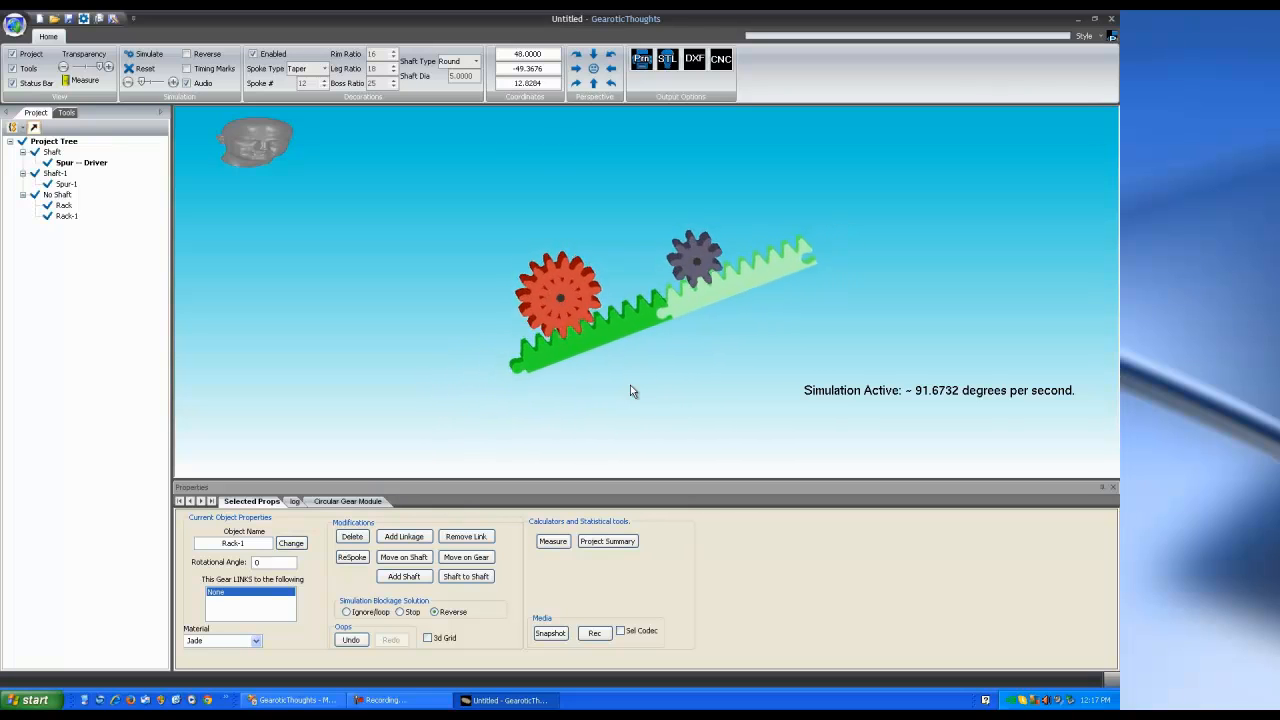
drag(606, 333, 605, 302)
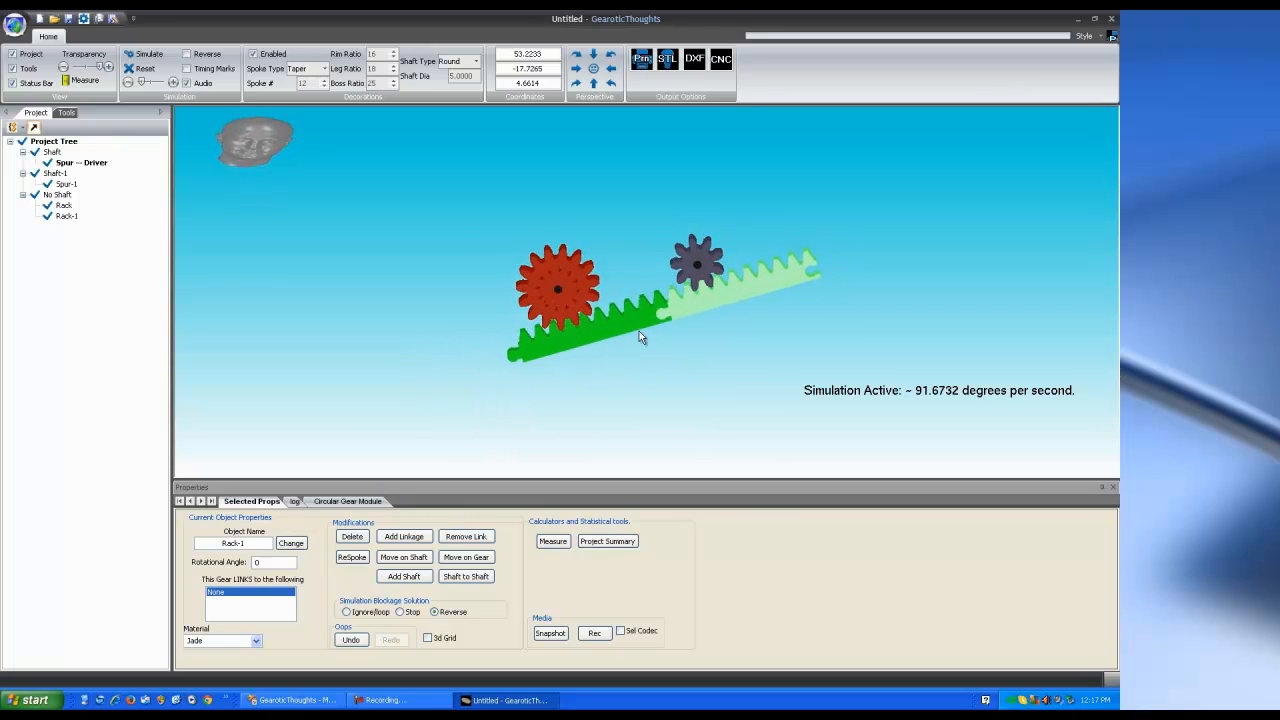
click(636, 327)
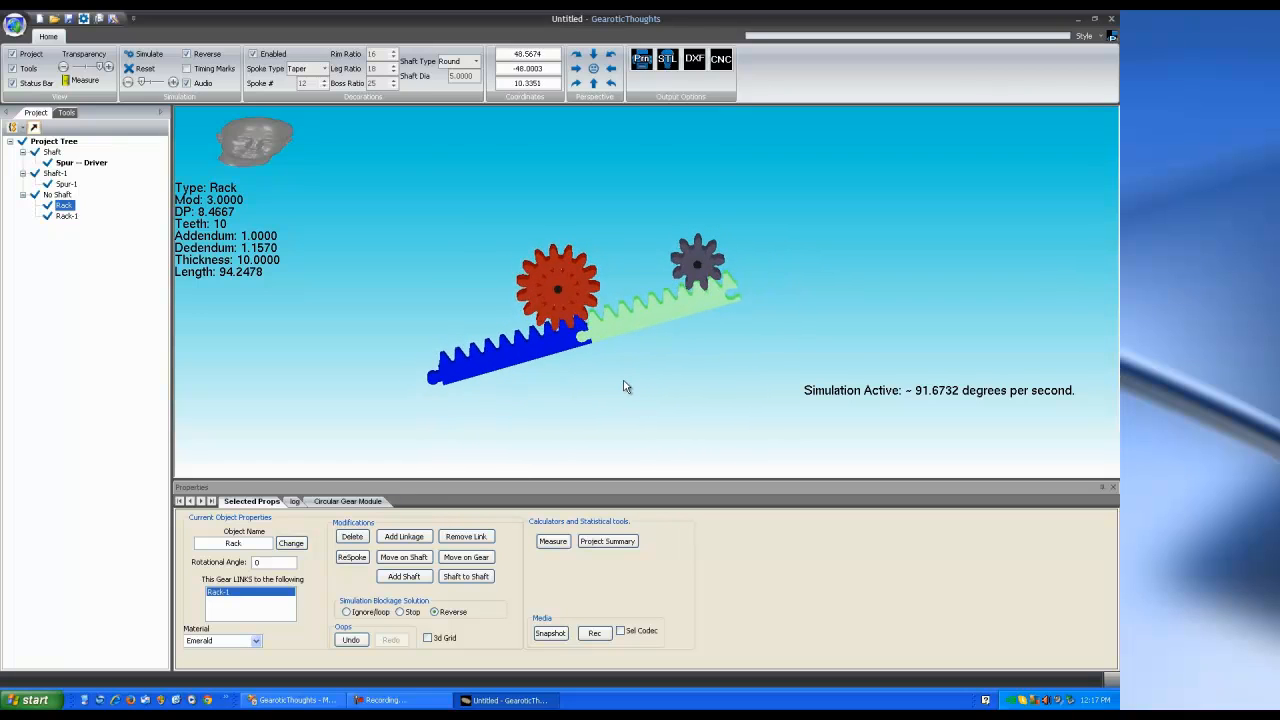
scroll(623, 378, up, 3)
scroll(621, 376, down, 2)
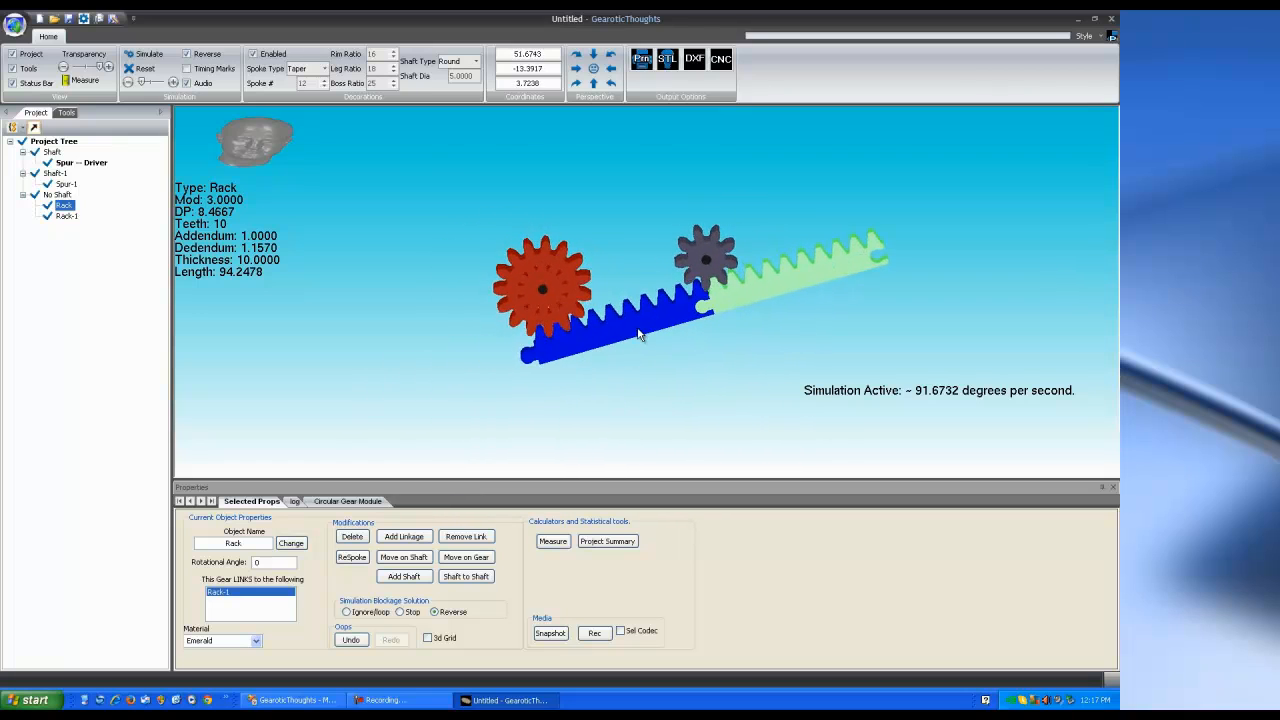
drag(641, 326, 583, 302)
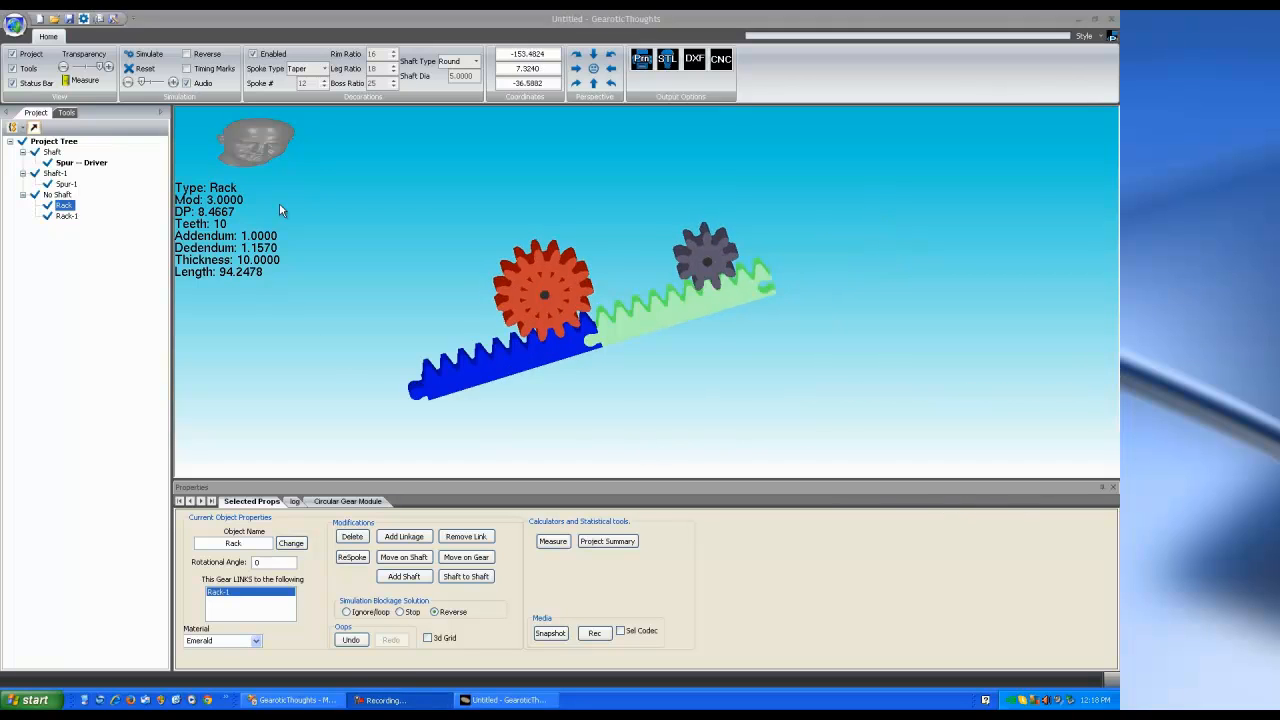
Rerun and stop the simulation, reselect Rack, and begin swinging it around the red gear
click(143, 54)
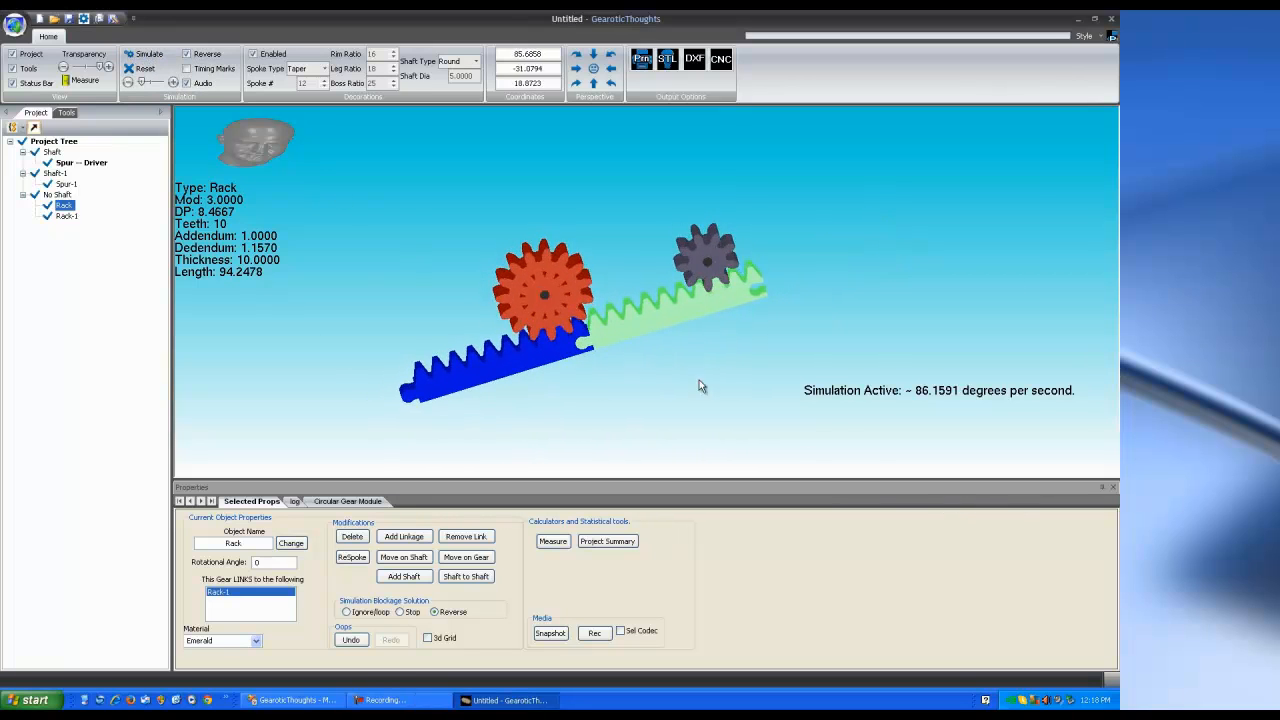
click(149, 55)
click(770, 294)
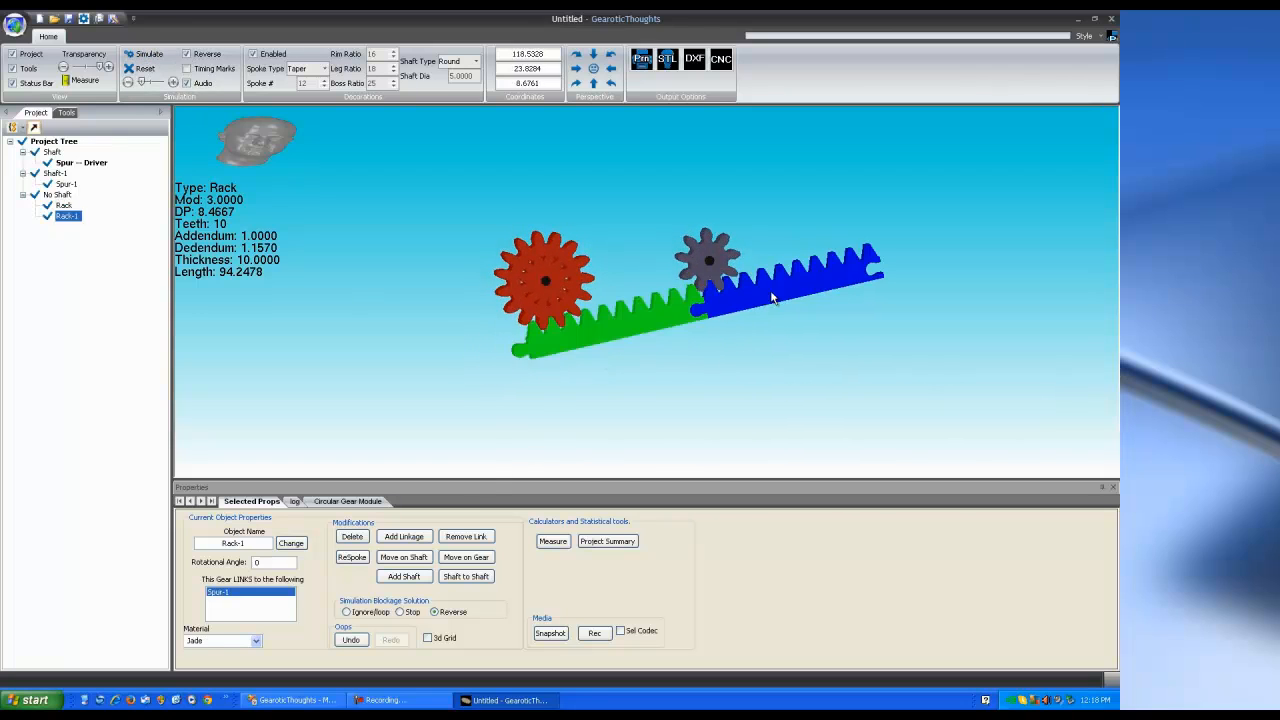
click(622, 329)
click(470, 557)
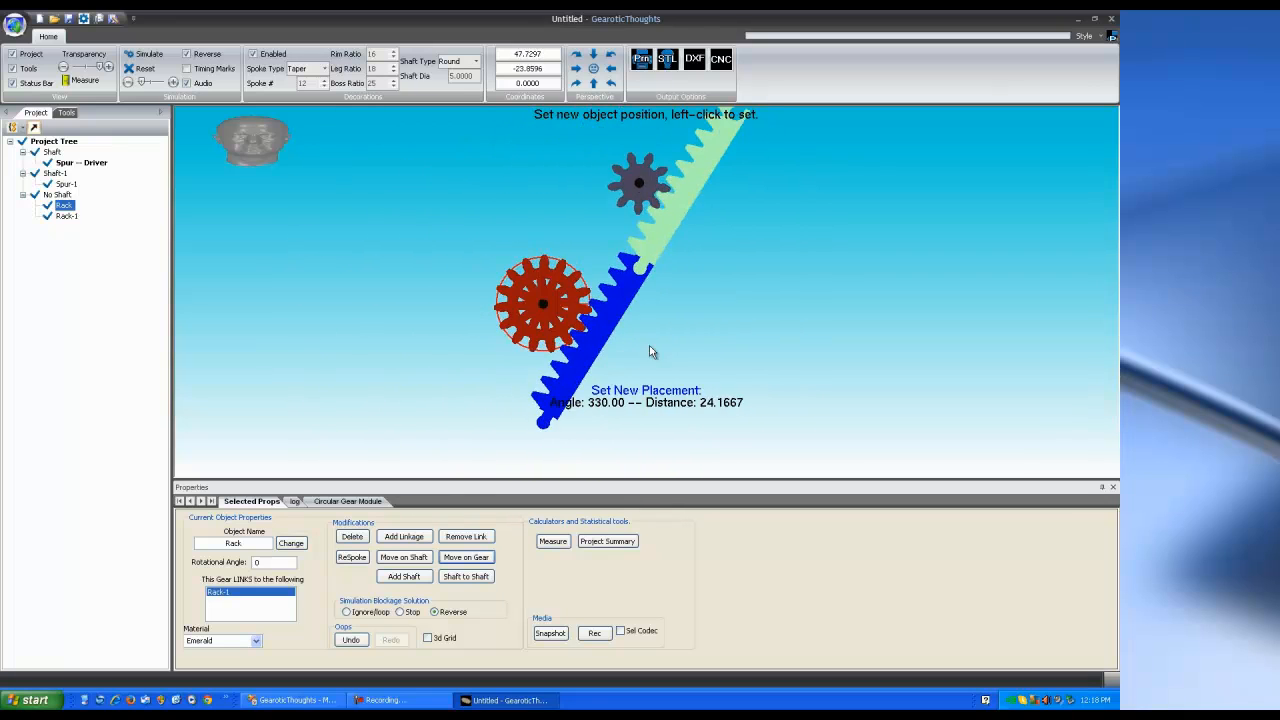
Fix the joined racks at their new angle beside the red gear and rerun the simulation to check meshing
click(654, 305)
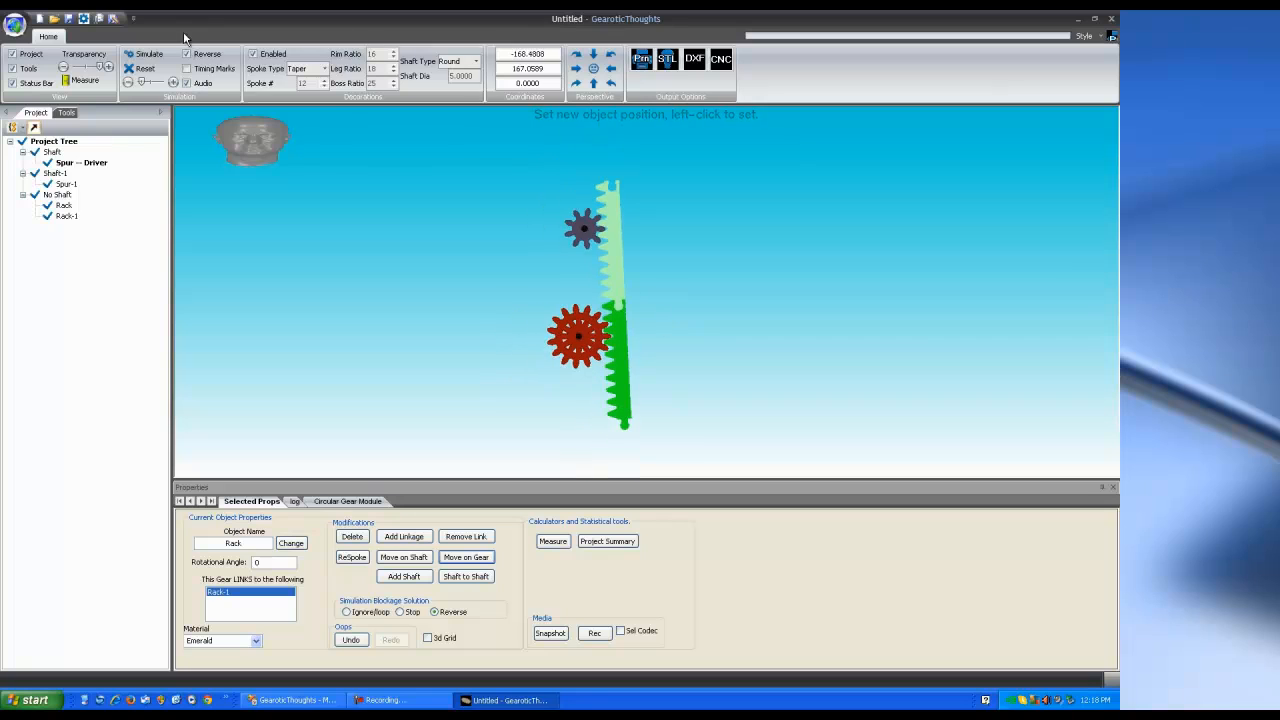
click(143, 54)
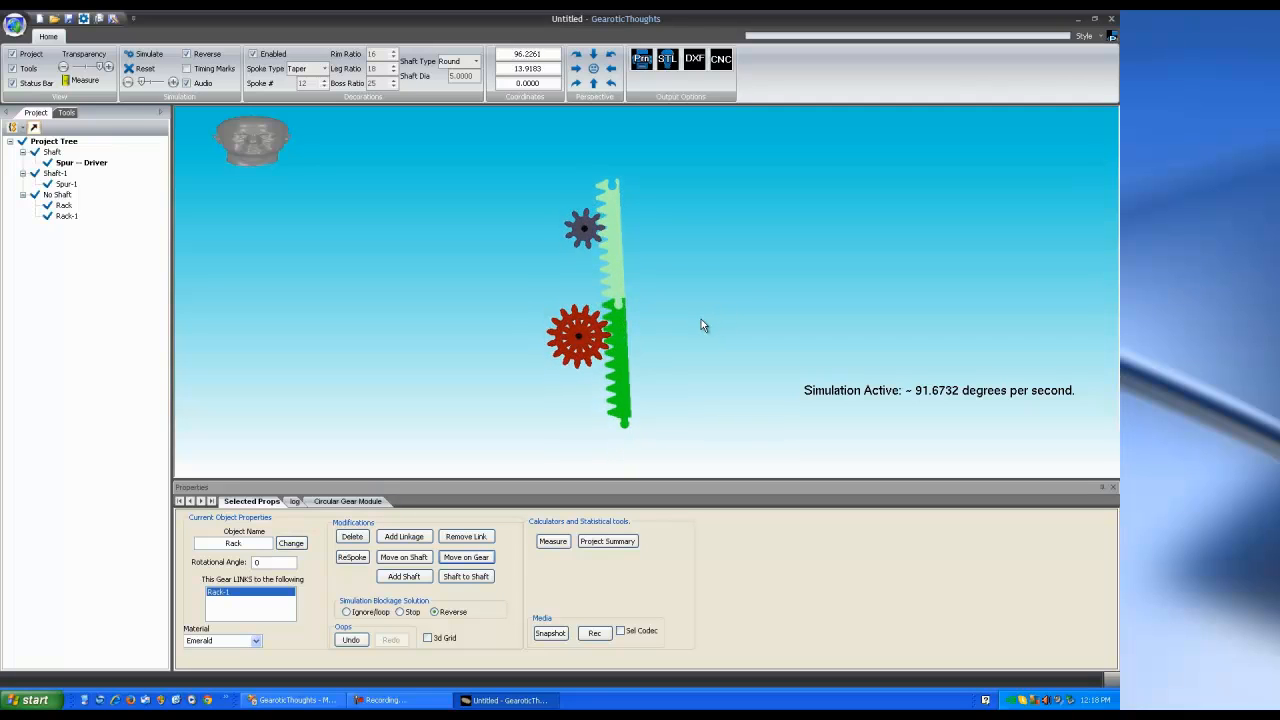
drag(656, 343, 704, 235)
drag(638, 306, 633, 350)
scroll(644, 318, up, 5)
scroll(644, 315, down, 3)
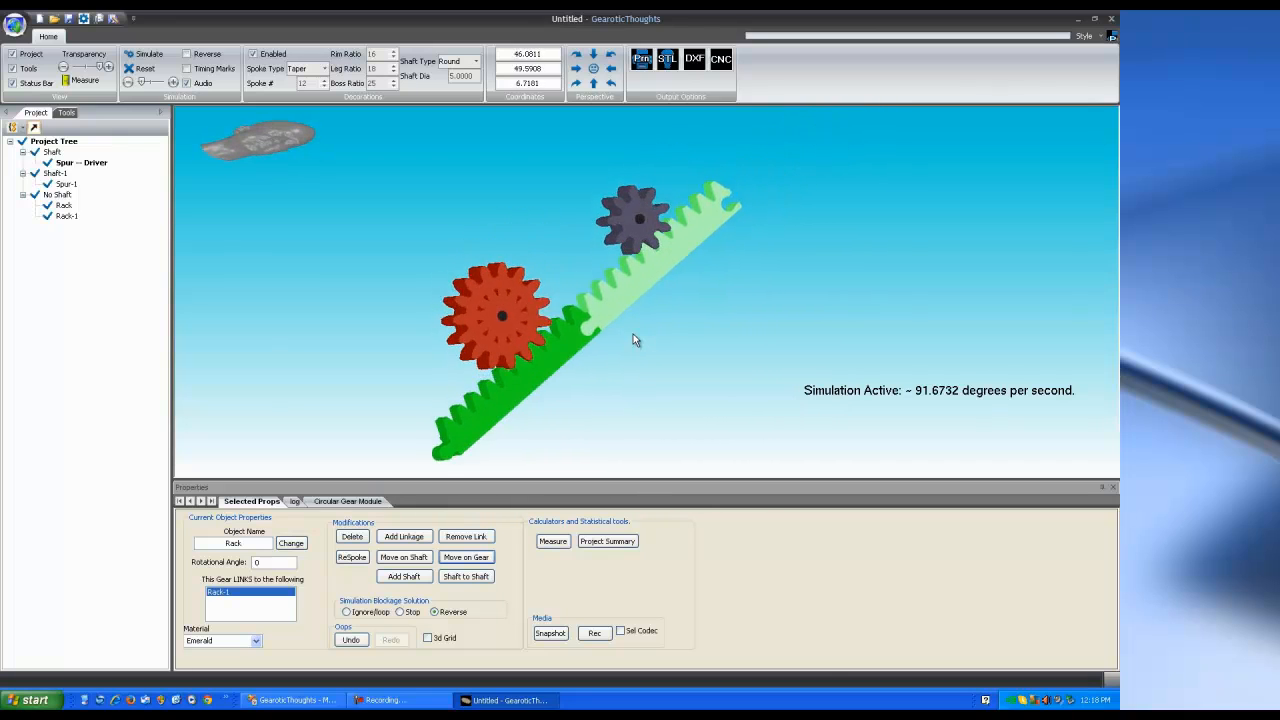
click(148, 56)
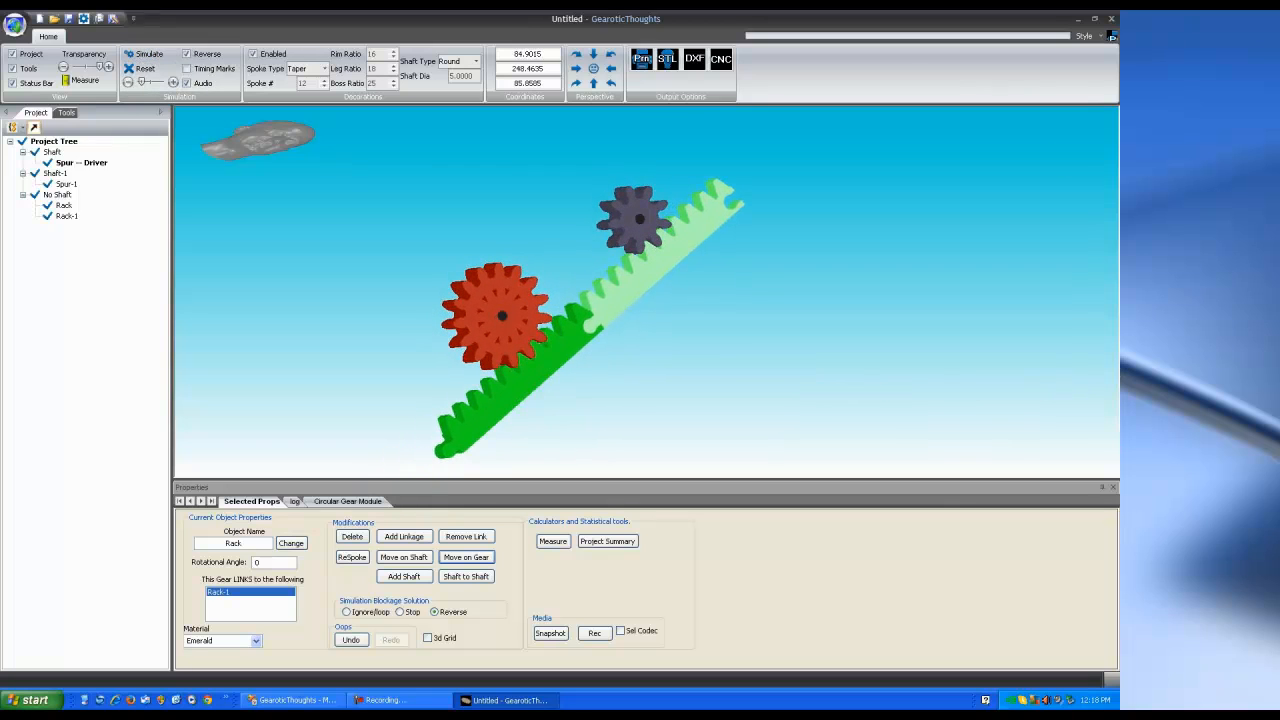